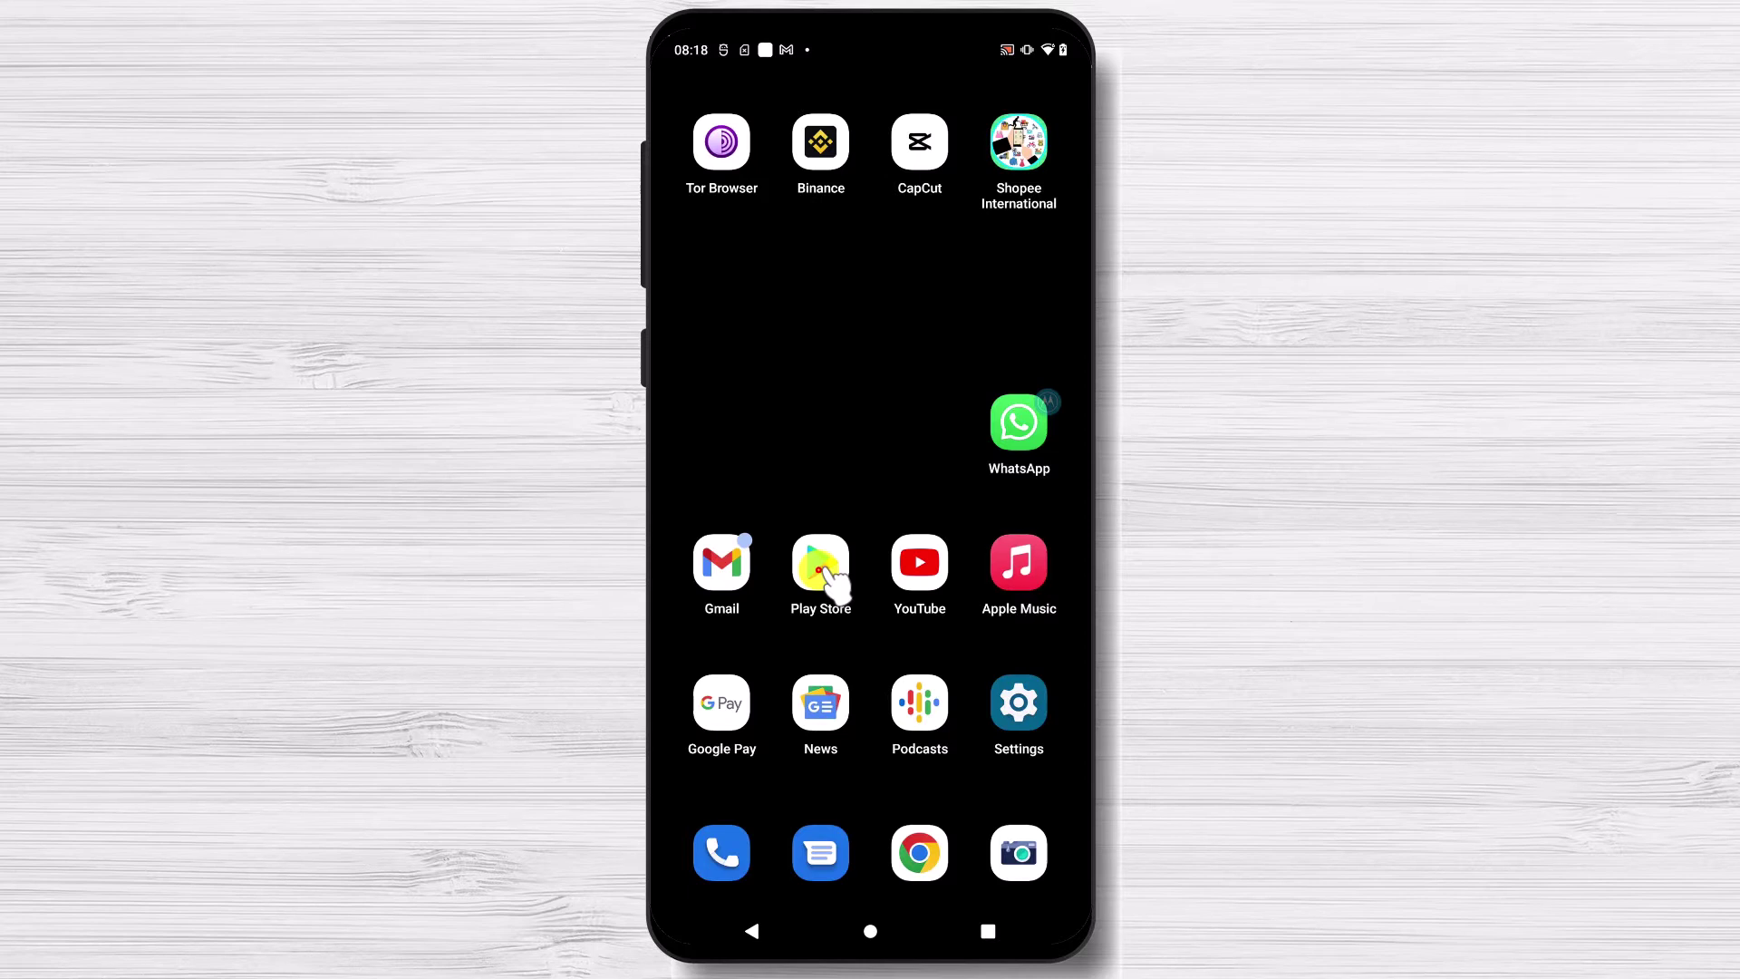
Search the Google Play Store for 'telegram'
click(820, 569)
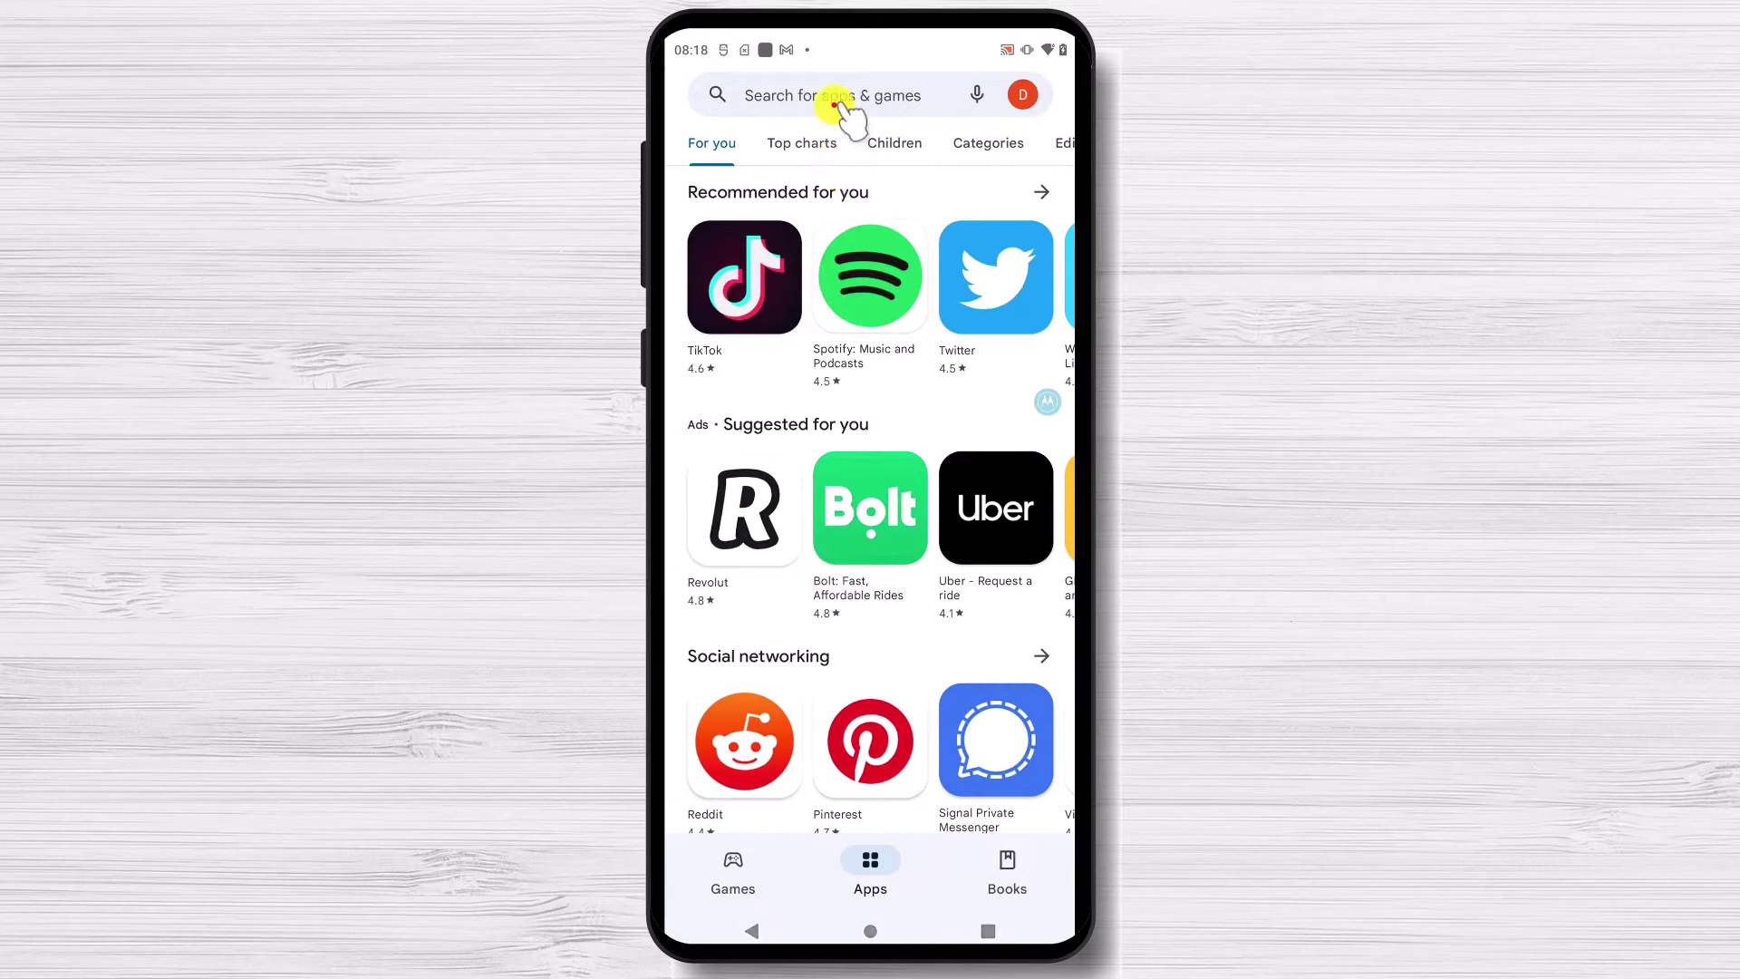
click(833, 105)
click(852, 712)
text(t)
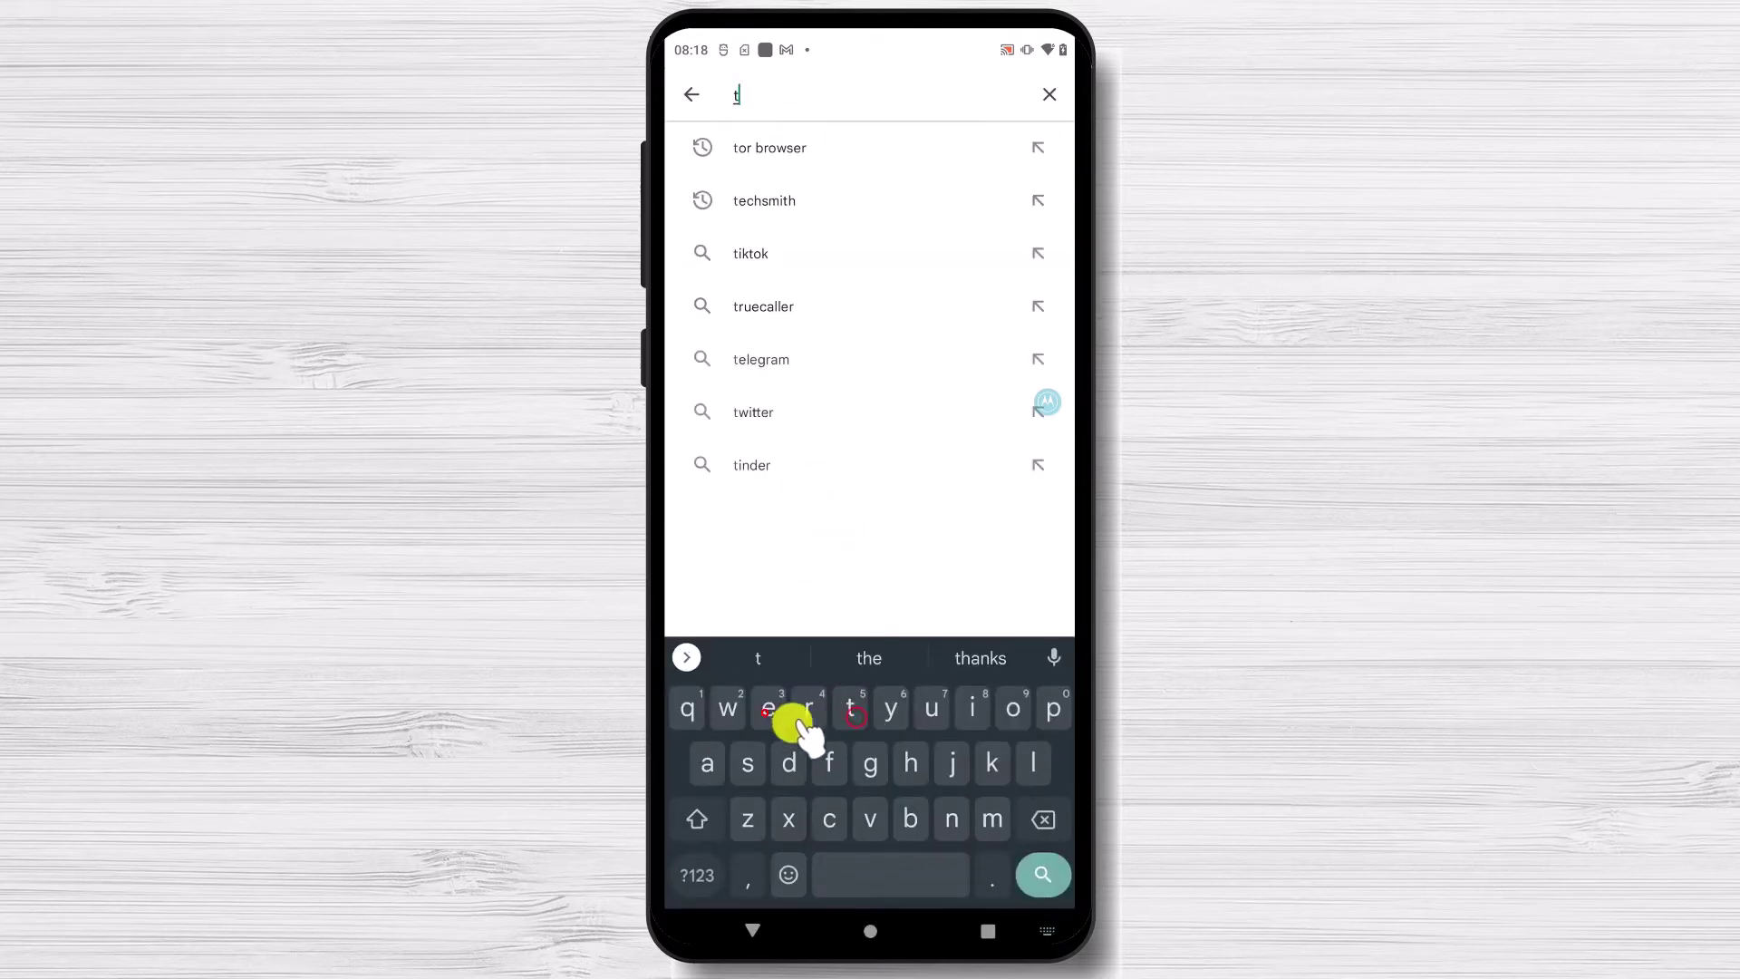
click(768, 708)
click(1033, 763)
click(768, 709)
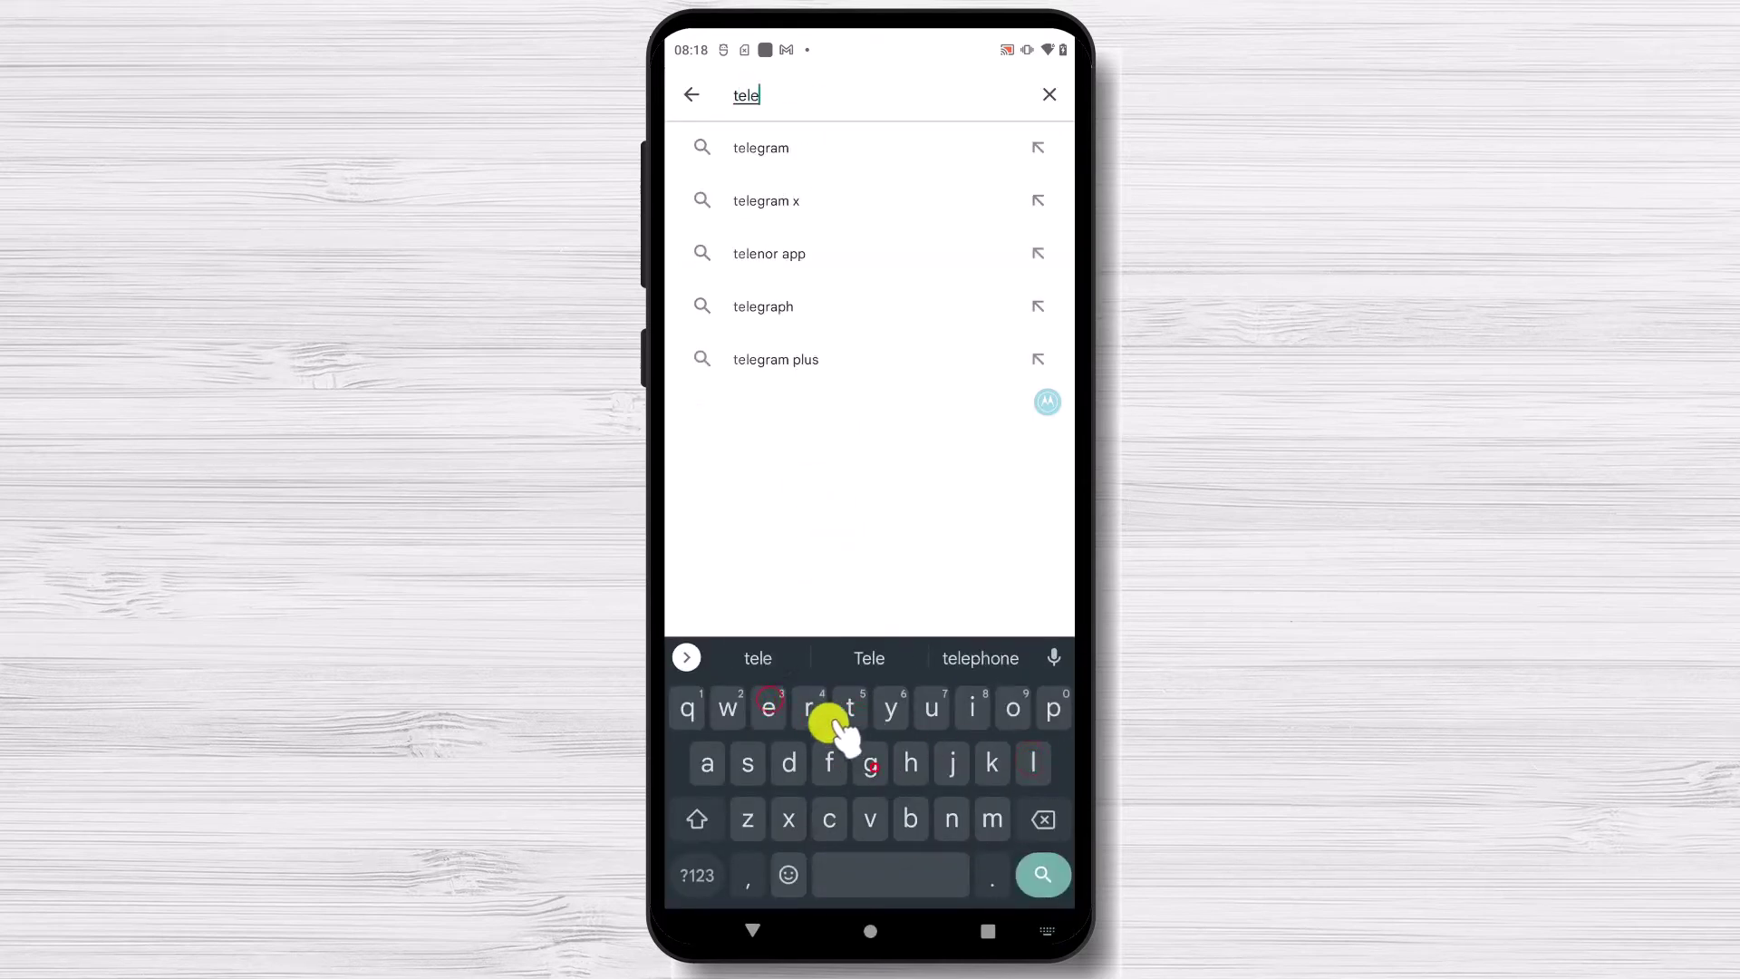
click(871, 763)
click(809, 708)
click(707, 763)
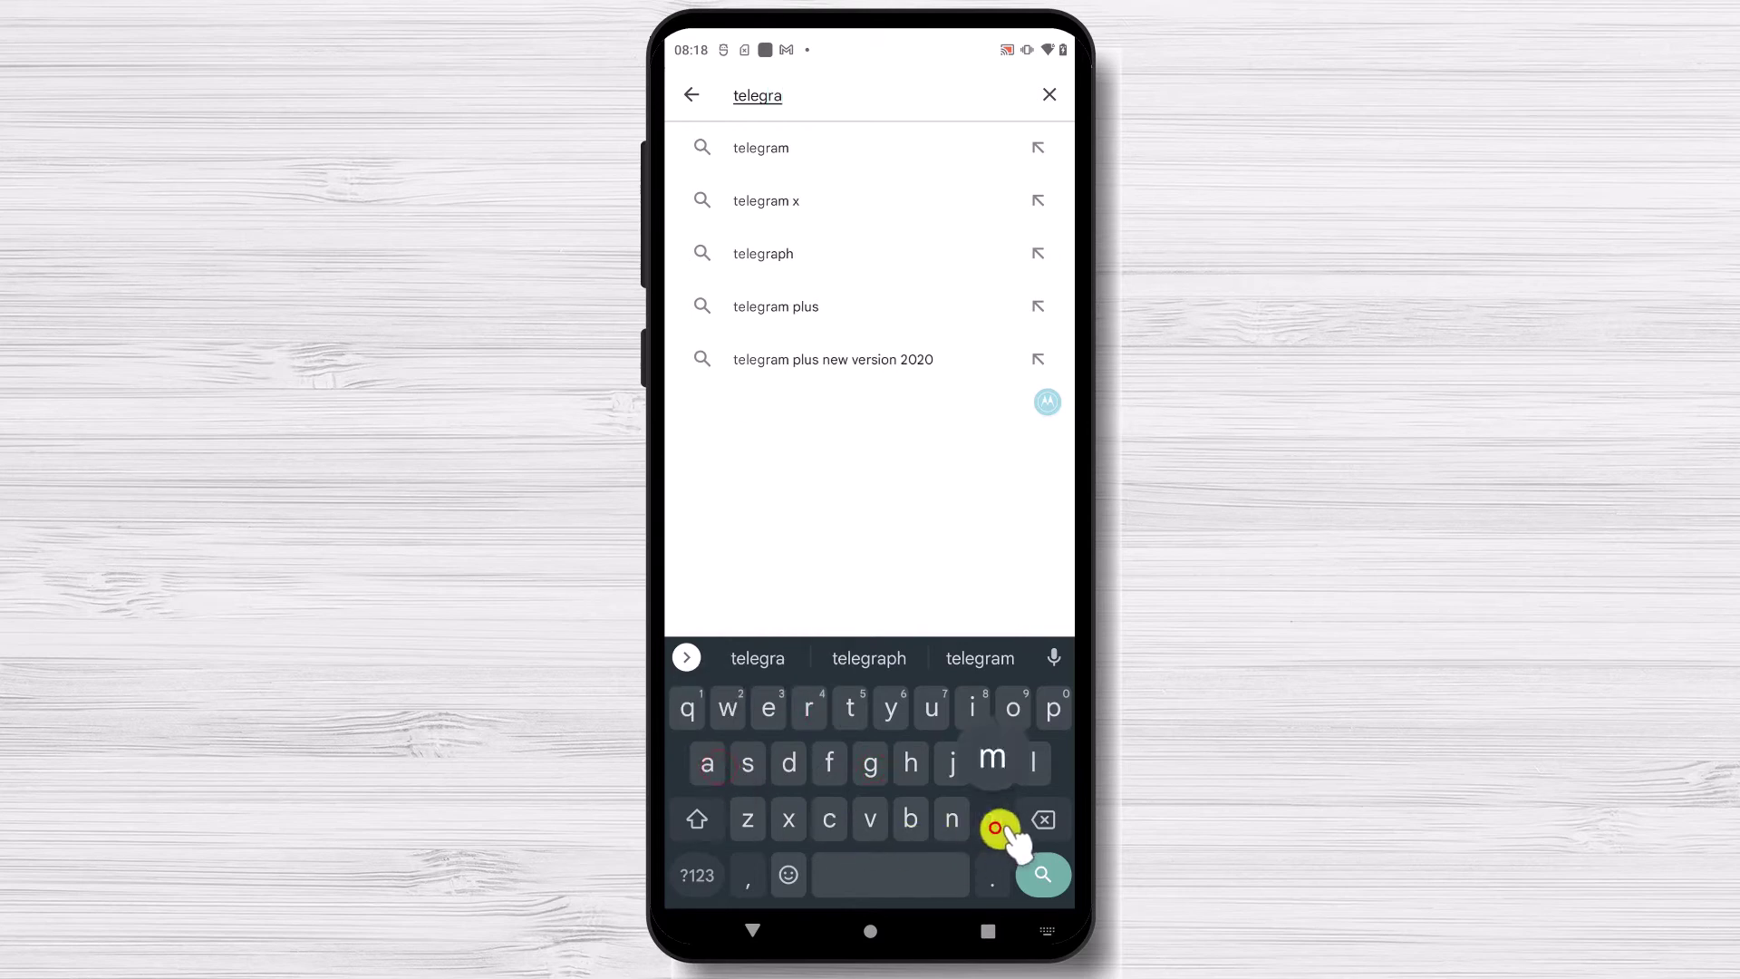
Pick the Telegram suggestion, launch the installed app and begin messaging sign-up
click(816, 152)
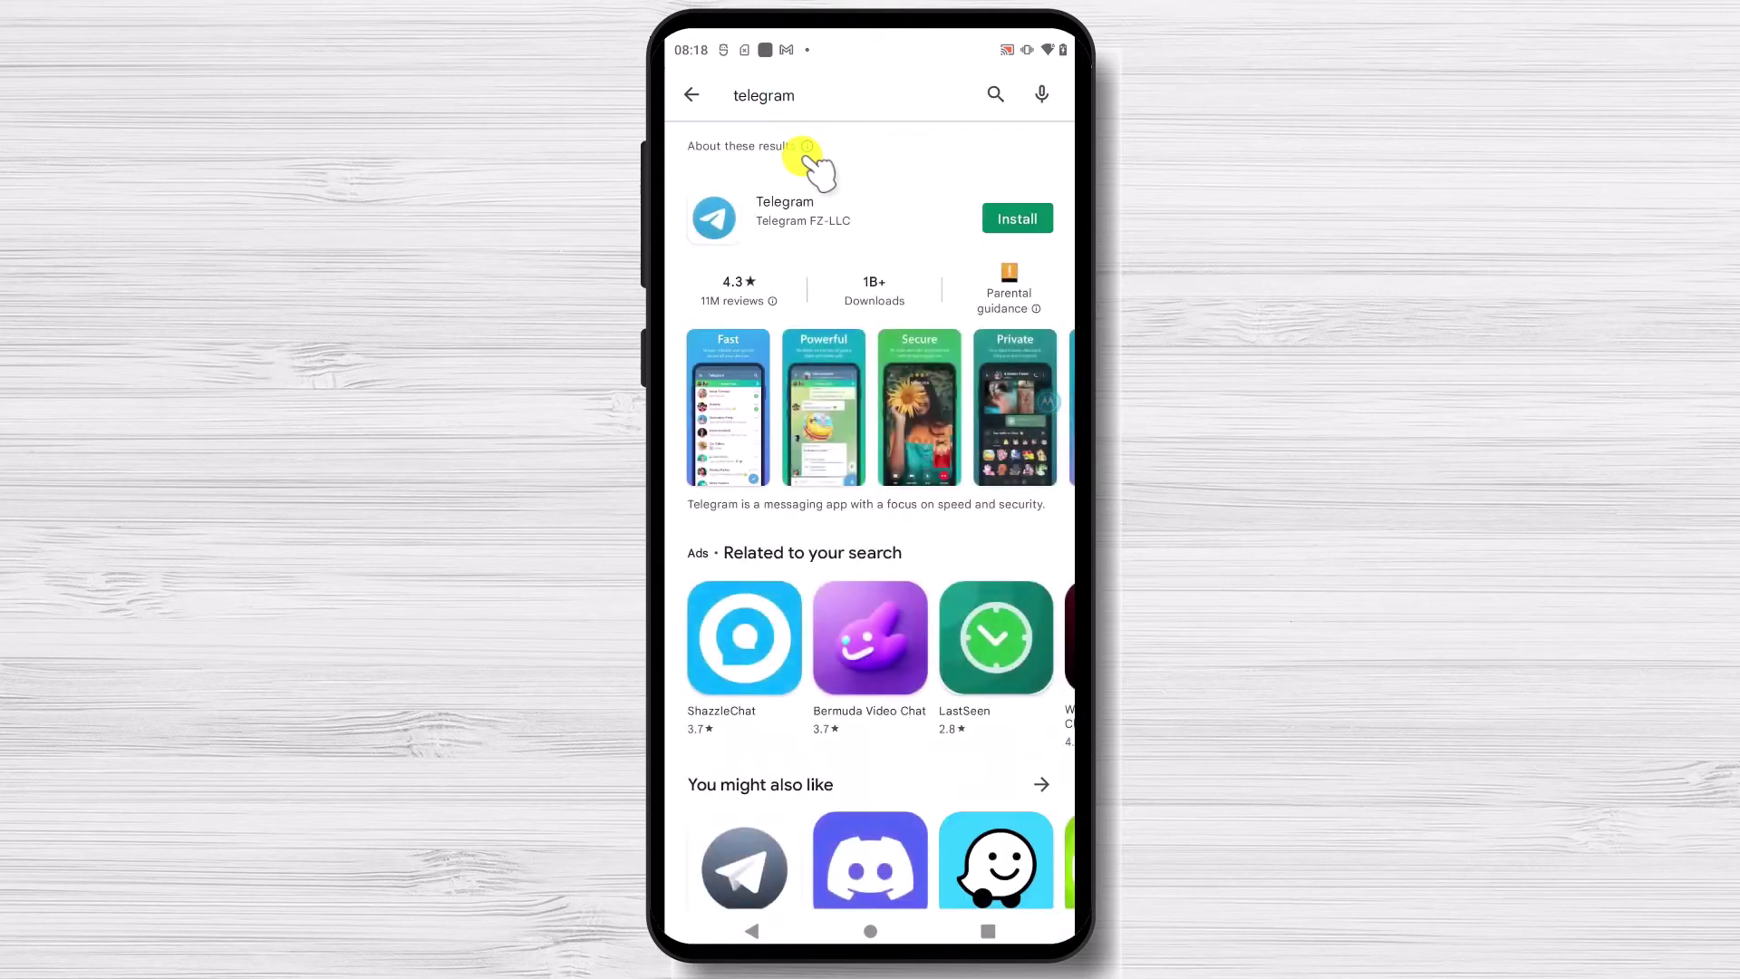
click(1022, 220)
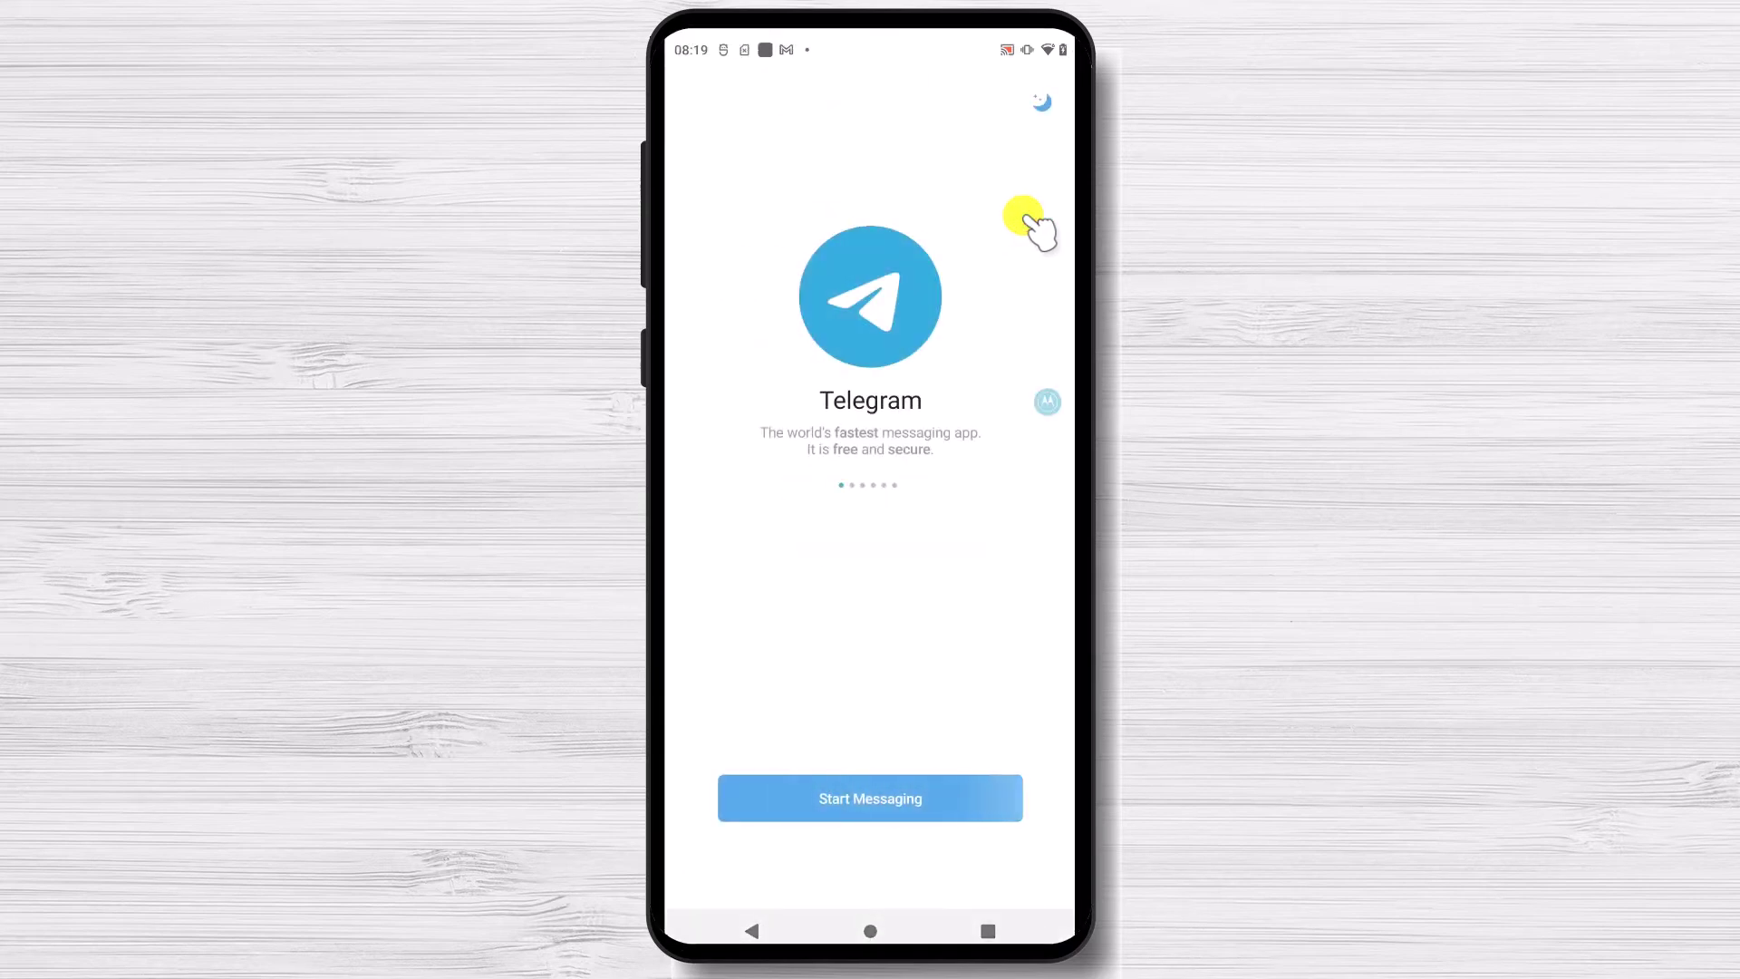
click(934, 800)
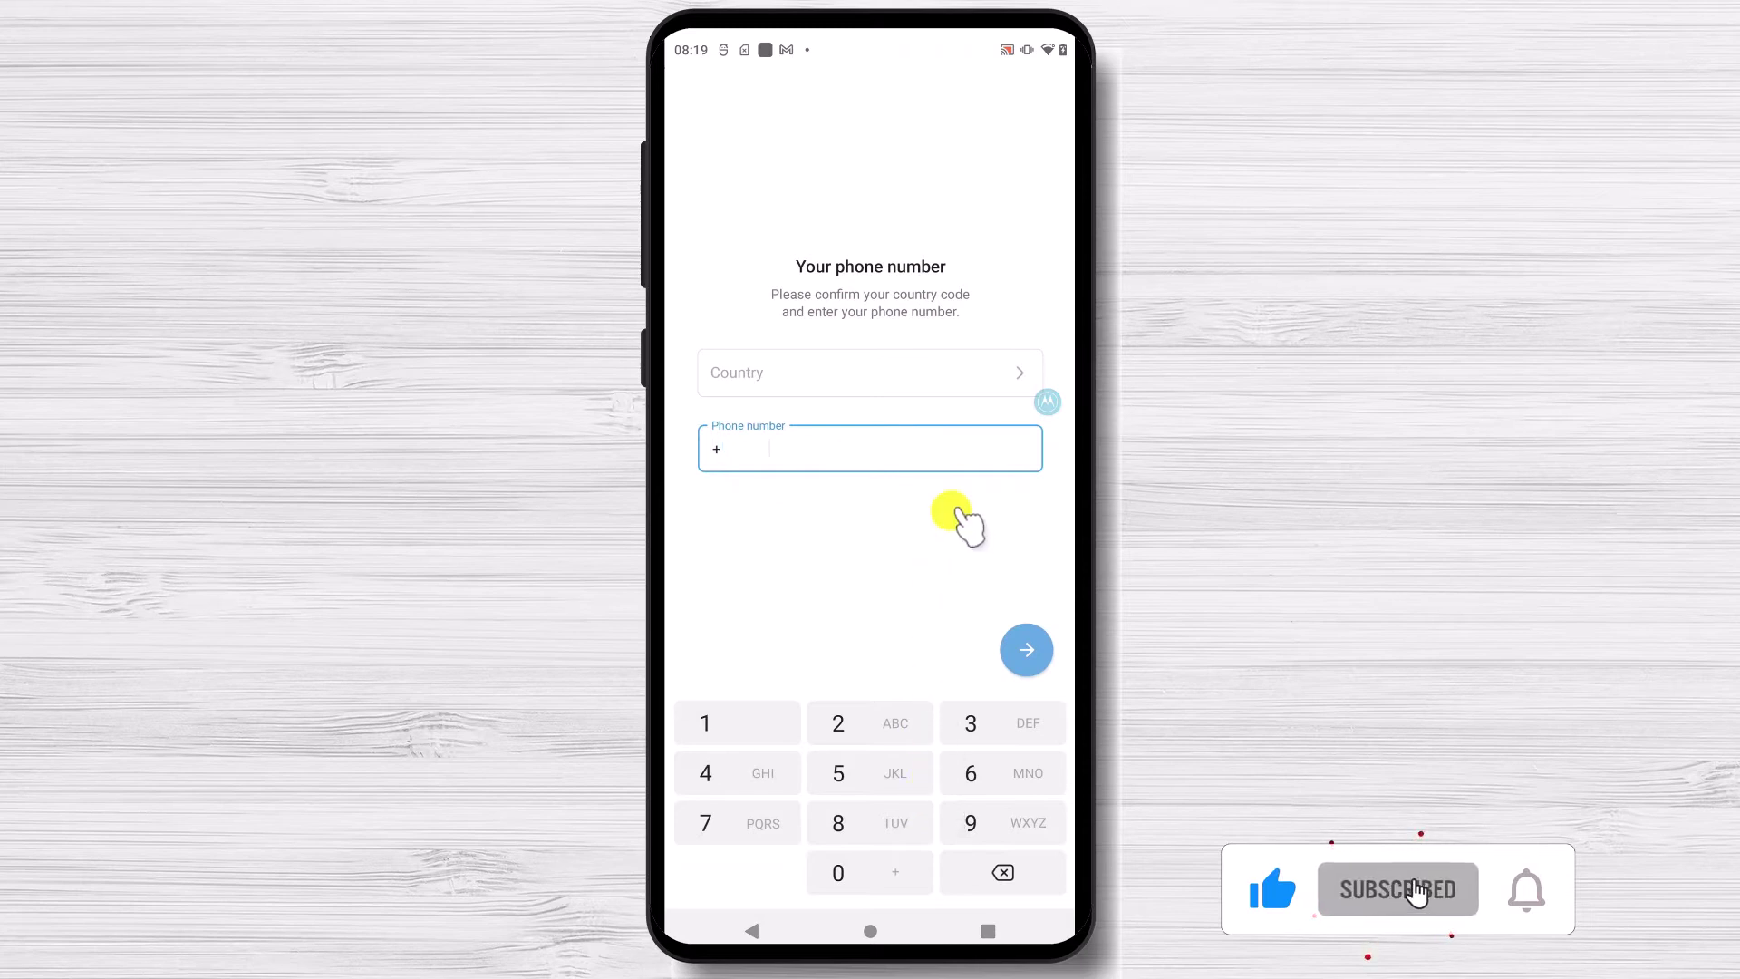
Set the sign-up country to Romania
click(809, 382)
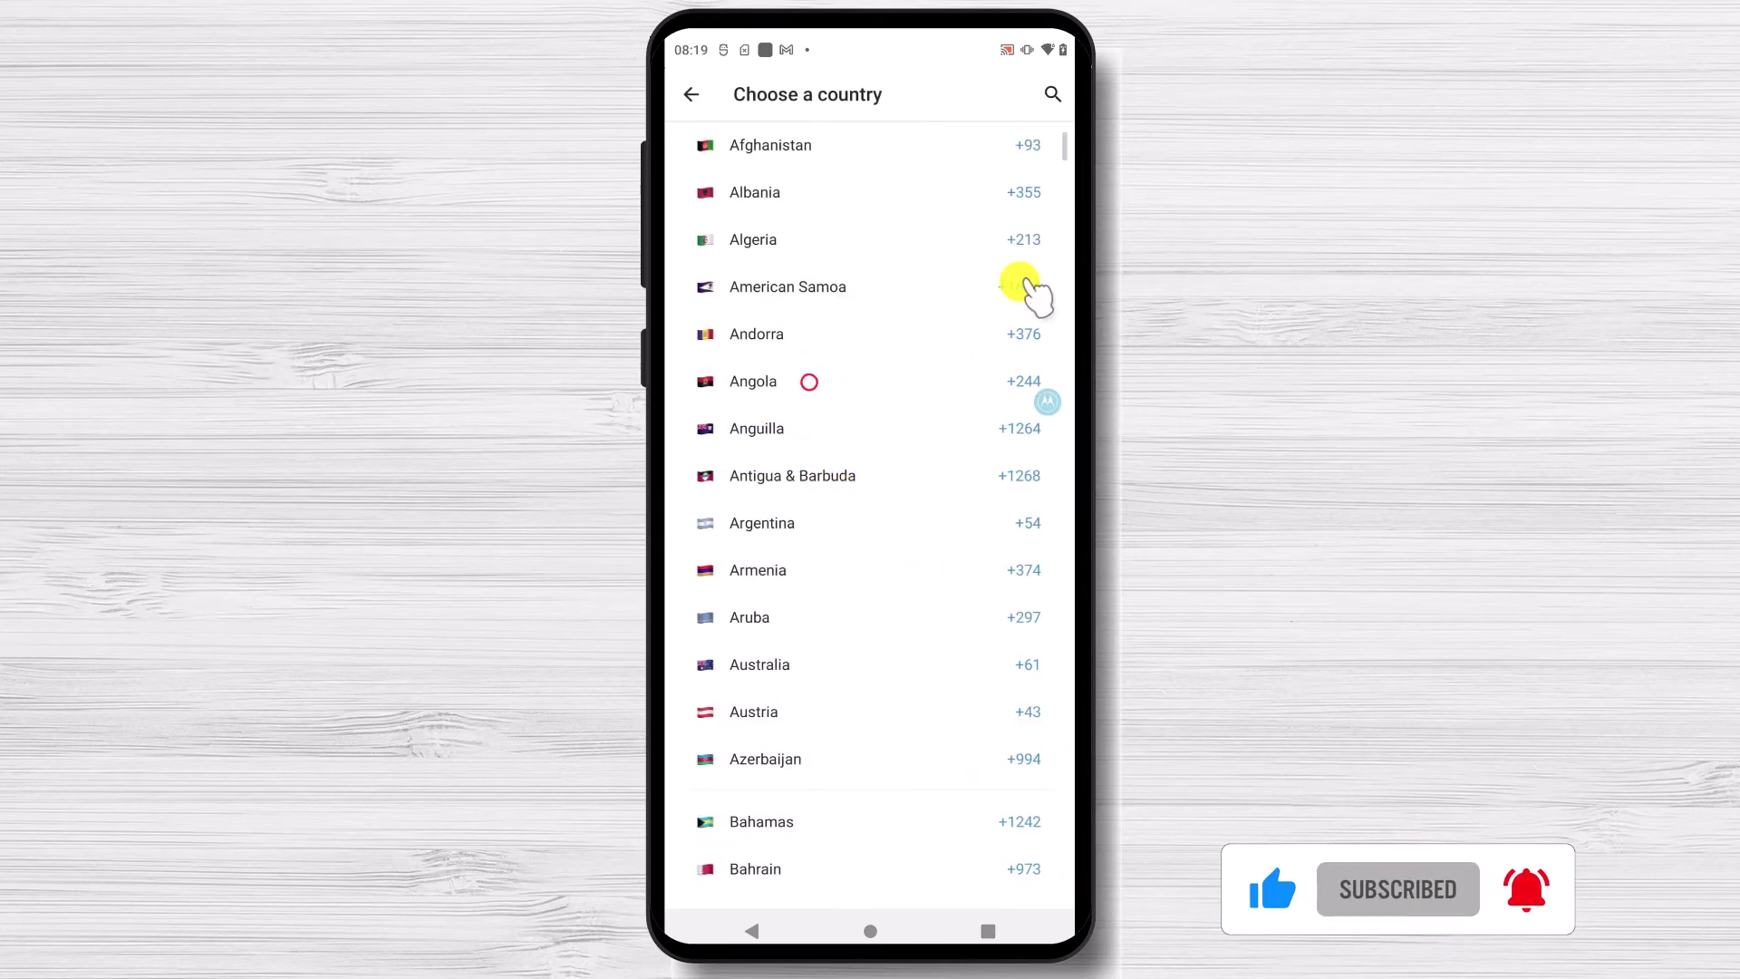
drag(1065, 293, 1067, 647)
click(851, 789)
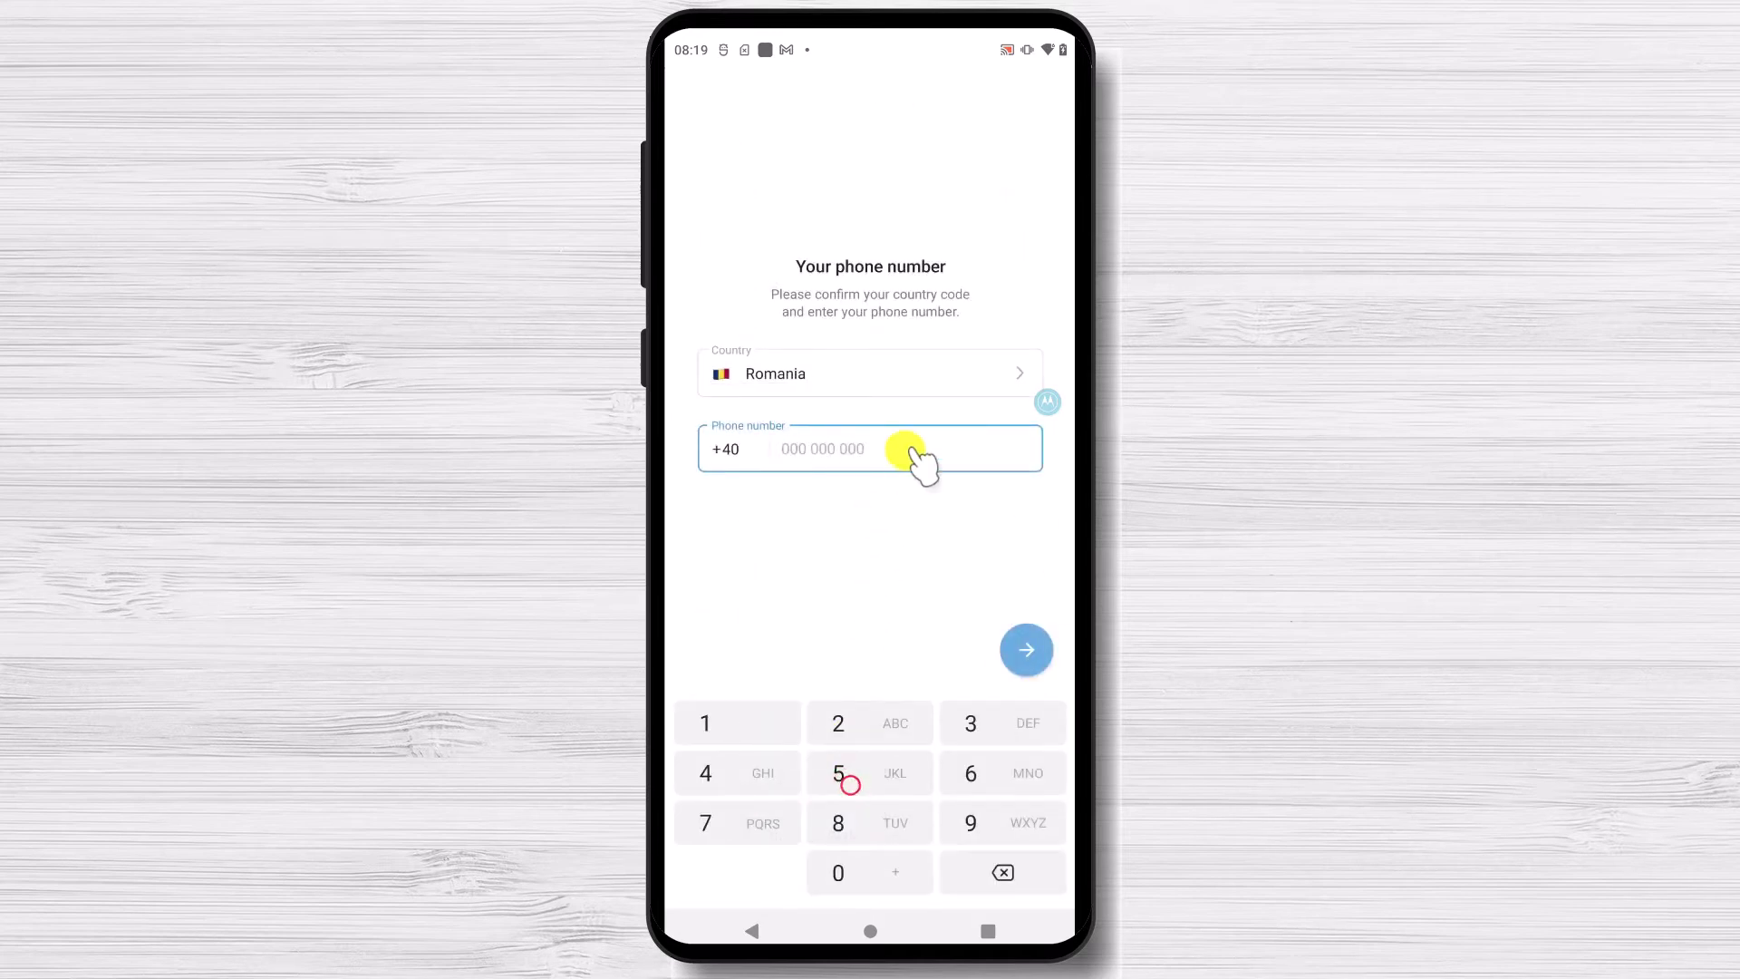
Enter the phone number, submit it and confirm it is correct
click(757, 825)
click(756, 825)
click(882, 890)
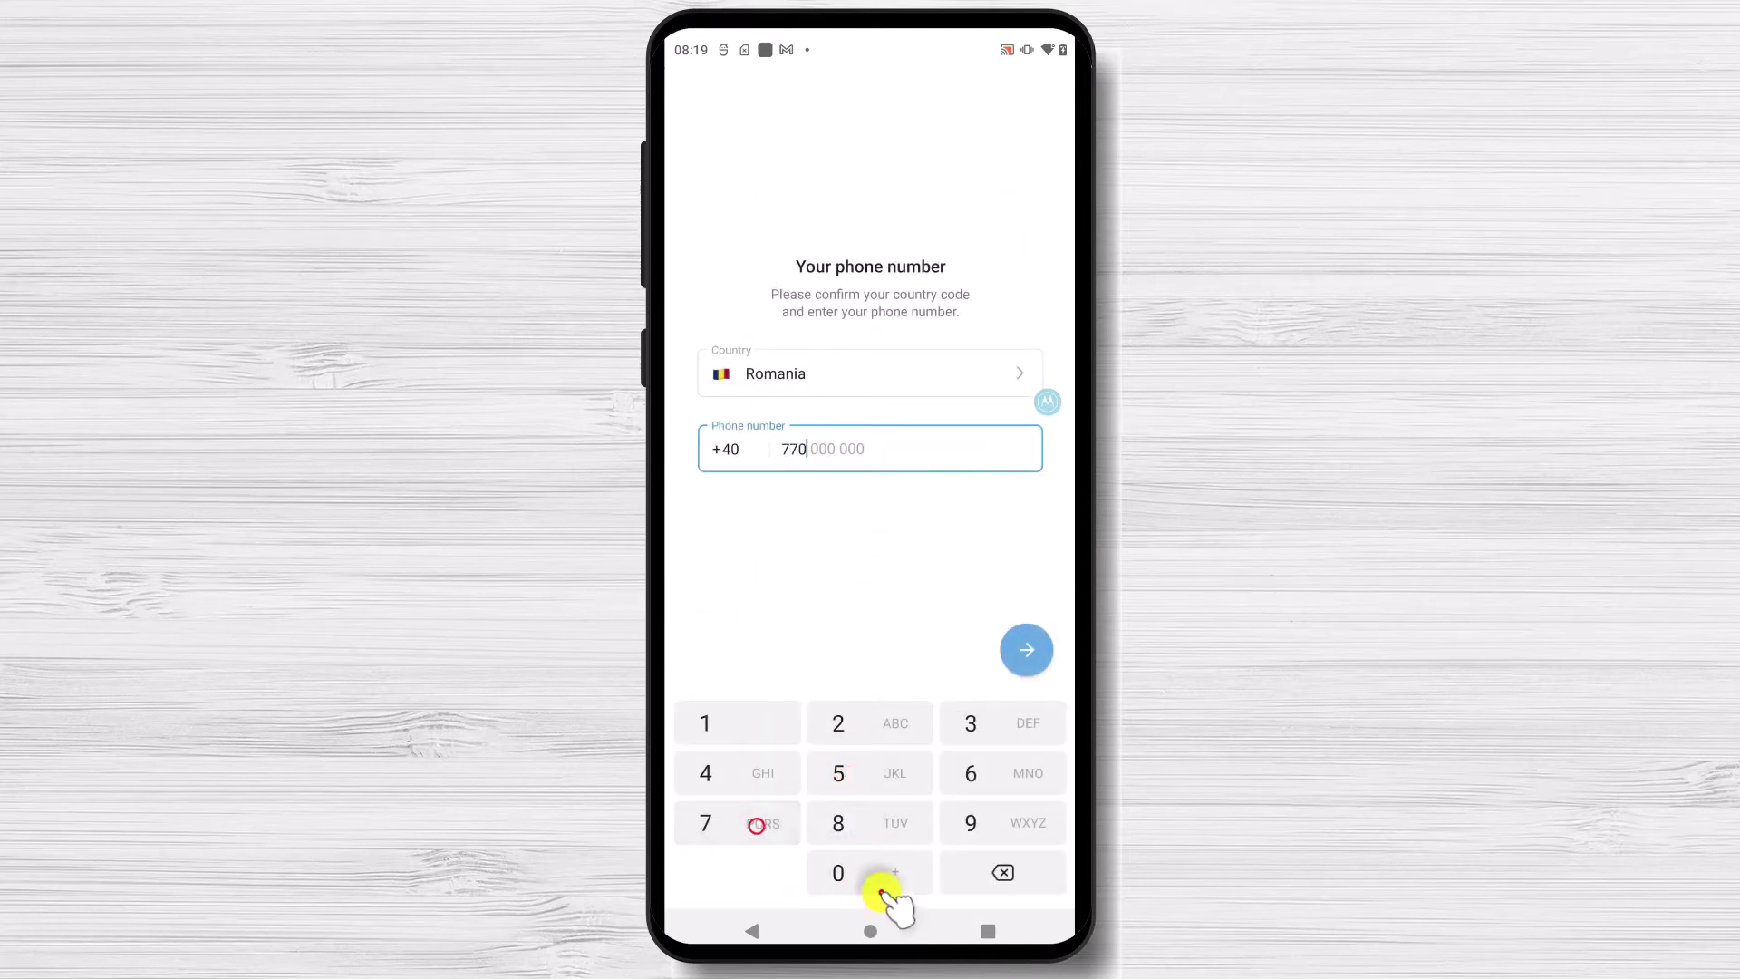
click(870, 772)
click(751, 725)
click(870, 725)
click(870, 877)
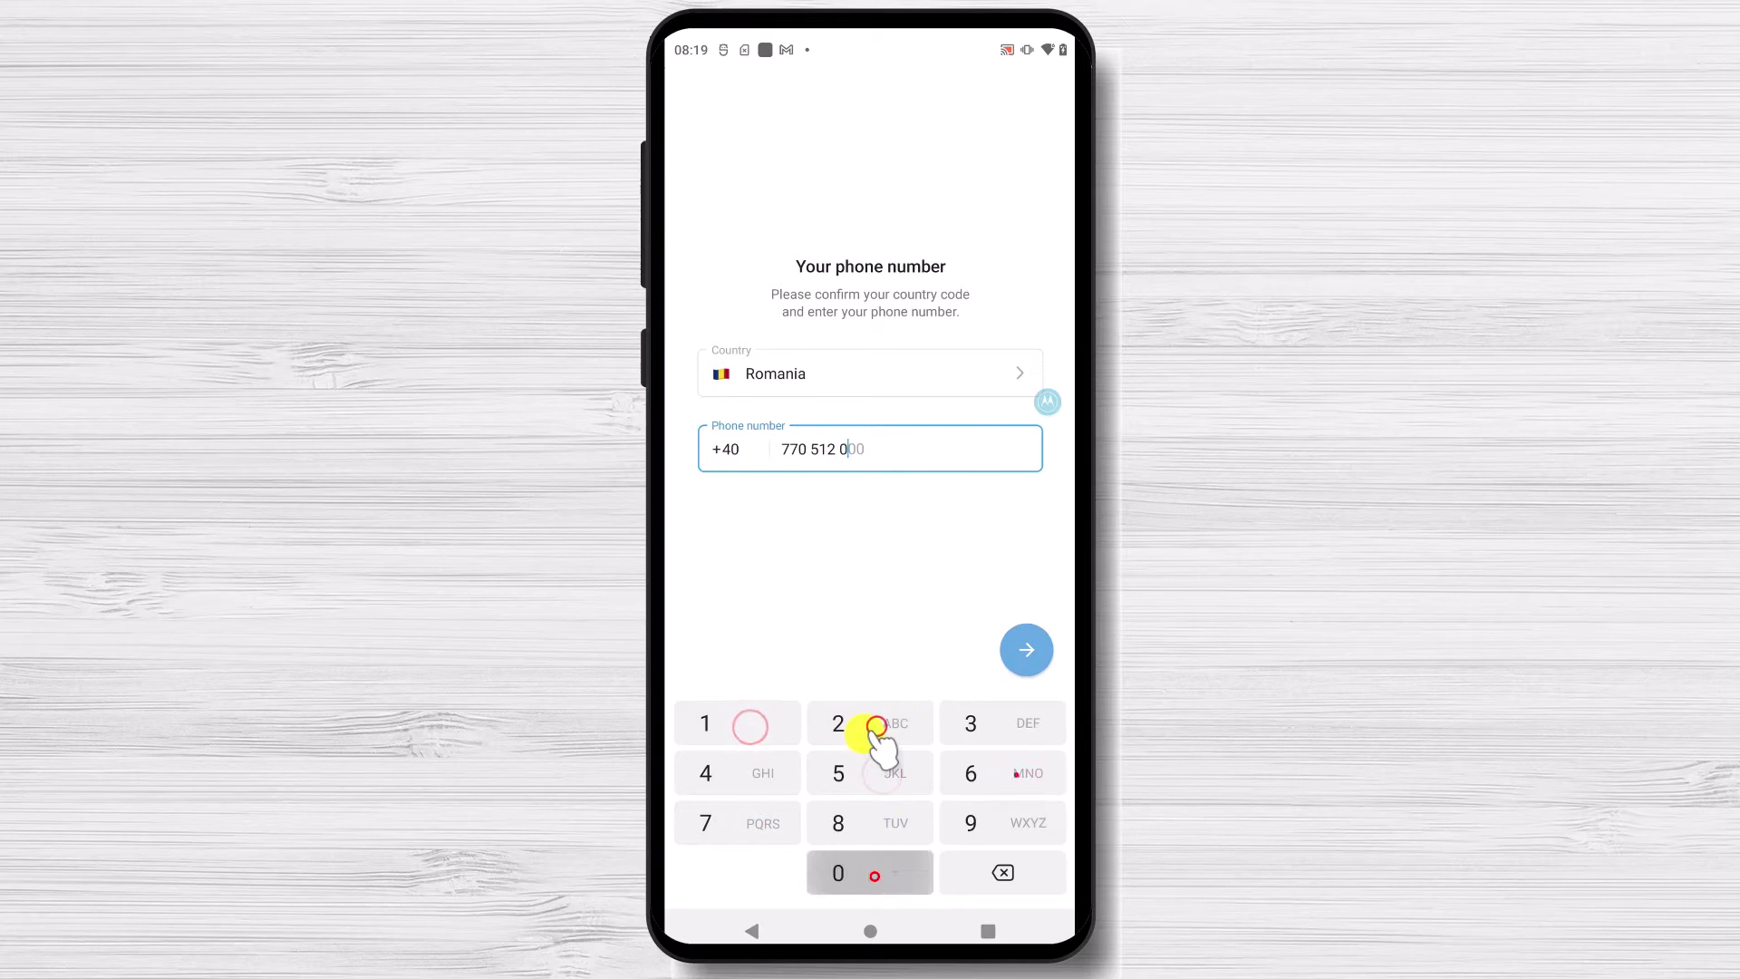
click(970, 774)
click(868, 723)
click(1027, 653)
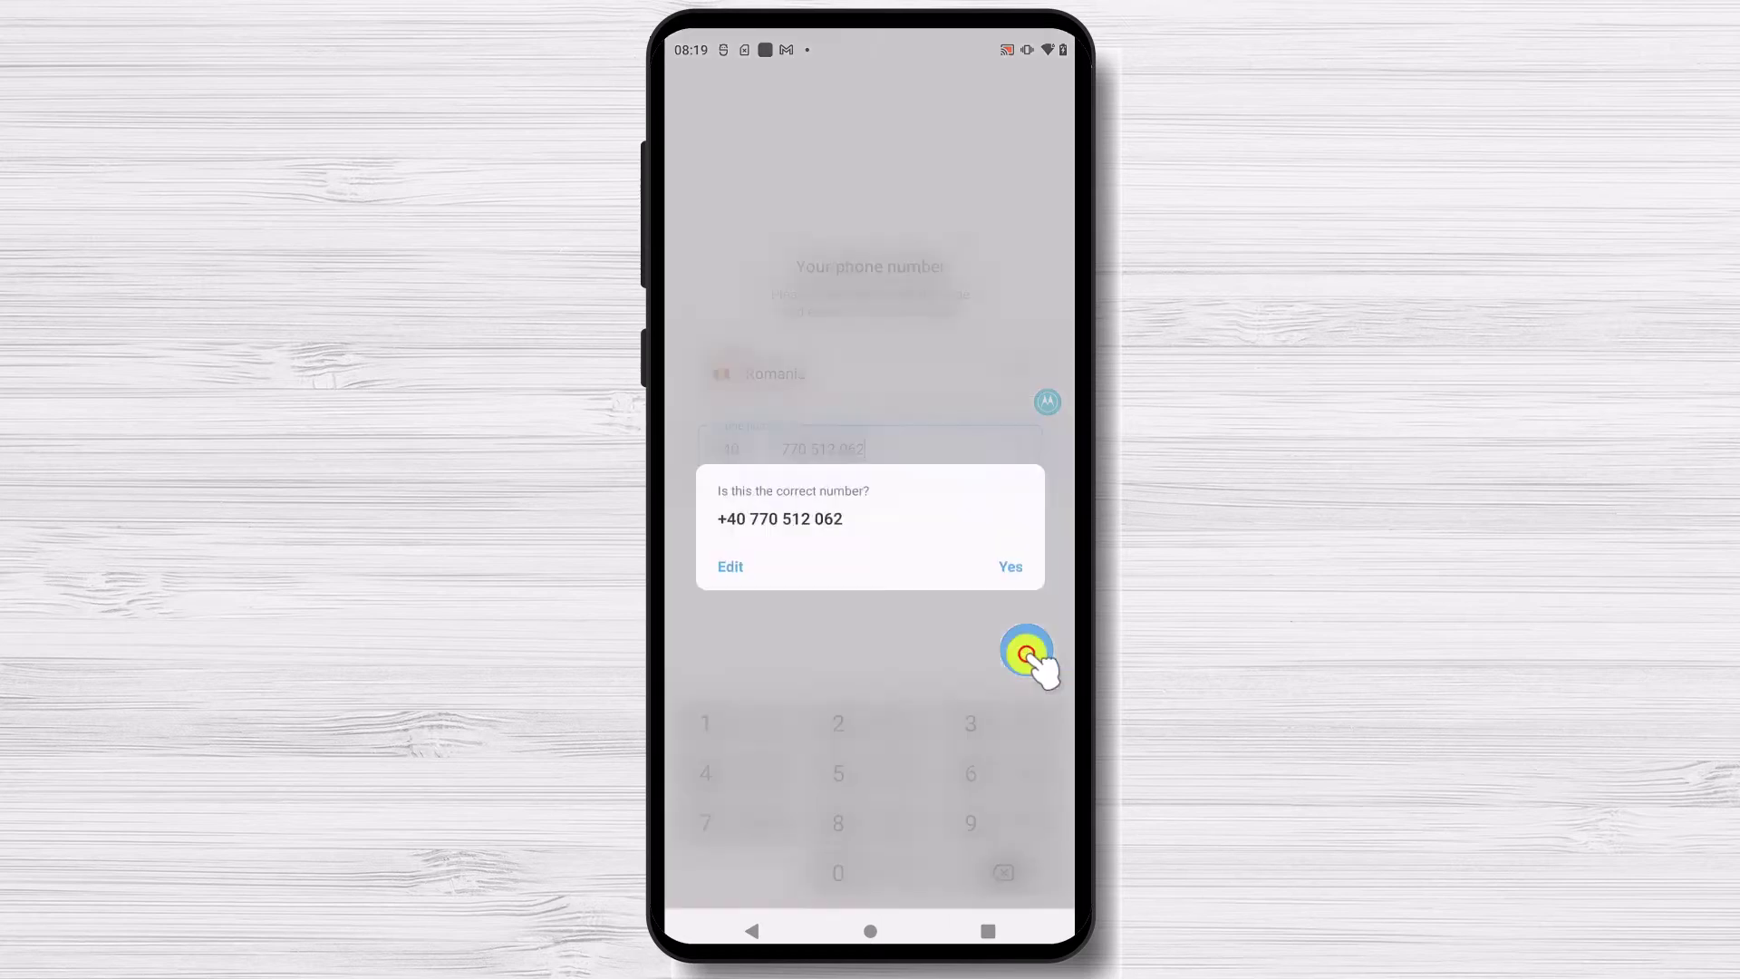
click(1026, 574)
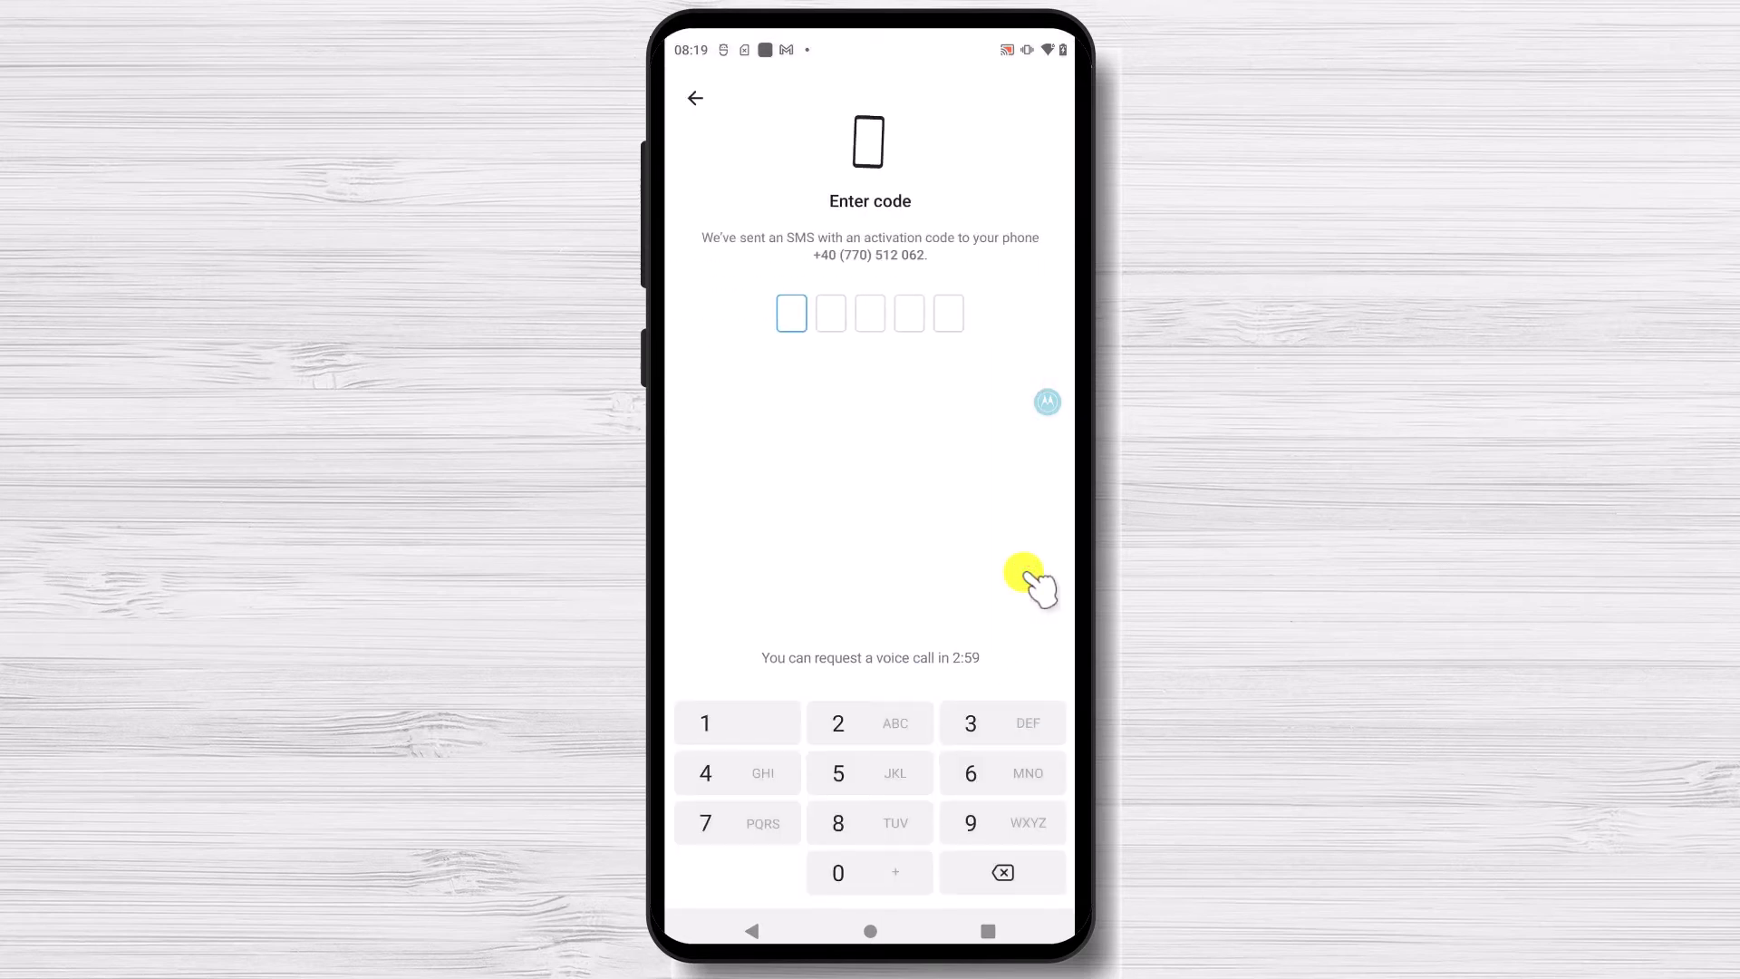
Enter the SMS activation code
click(999, 816)
click(871, 772)
click(903, 874)
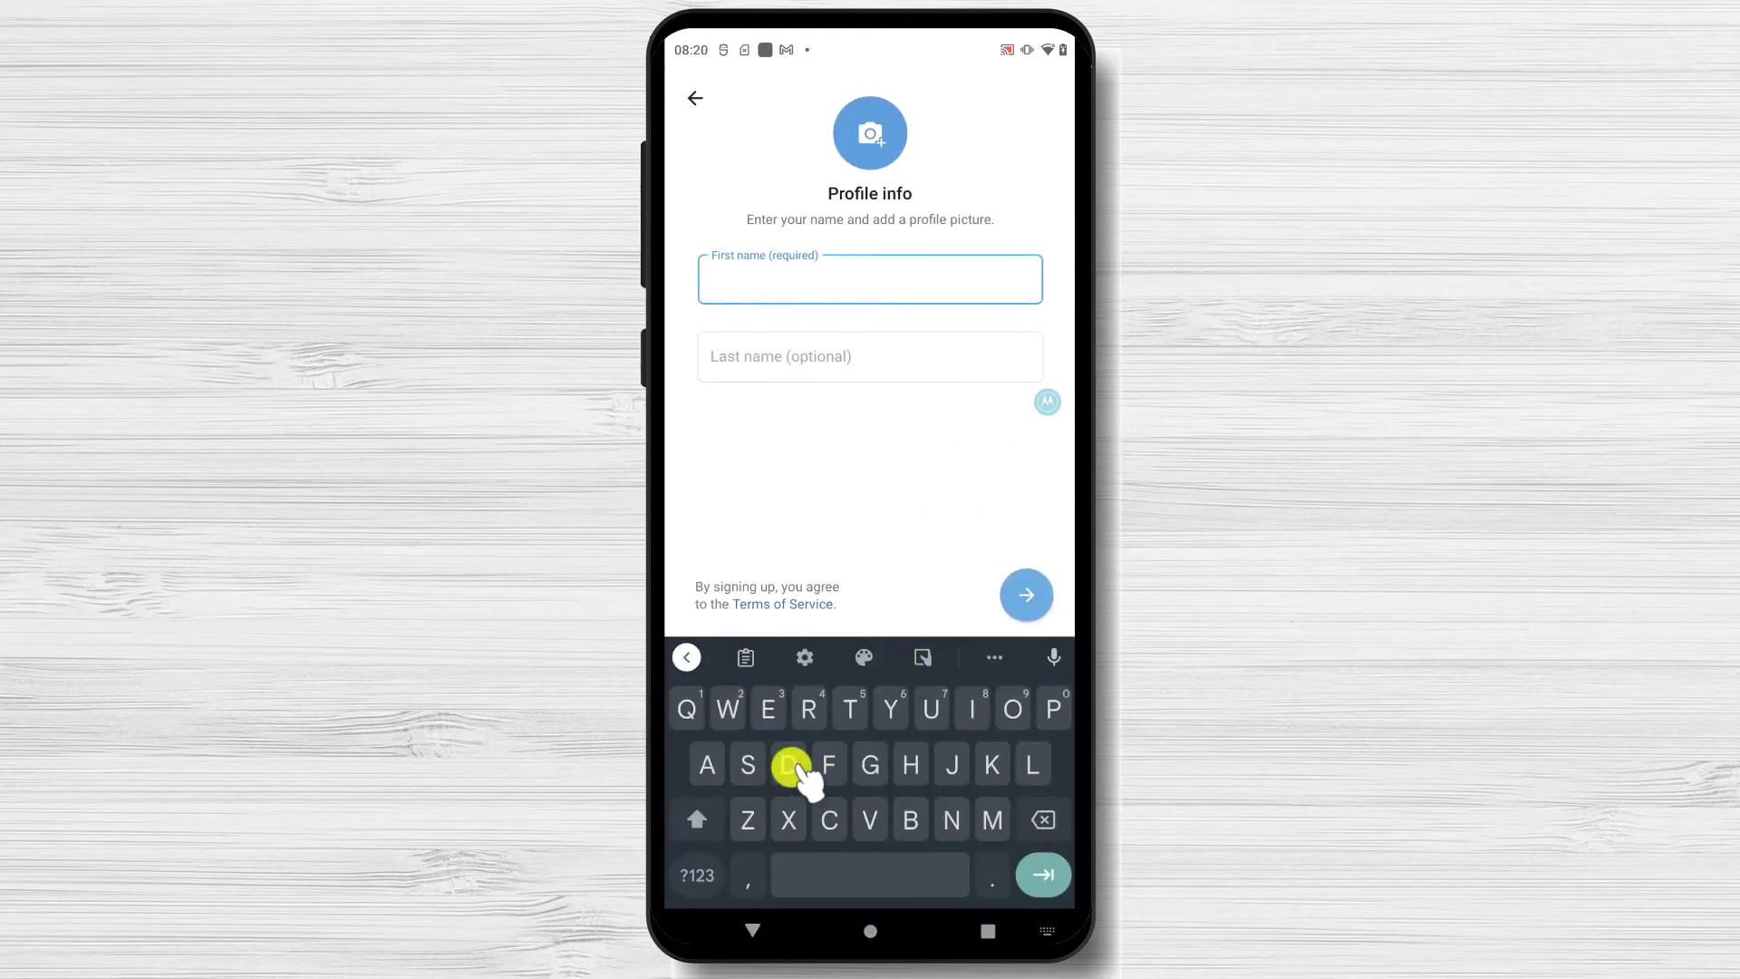
Enter a first and last name and submit the profile info
click(788, 765)
click(768, 709)
text(Dex)
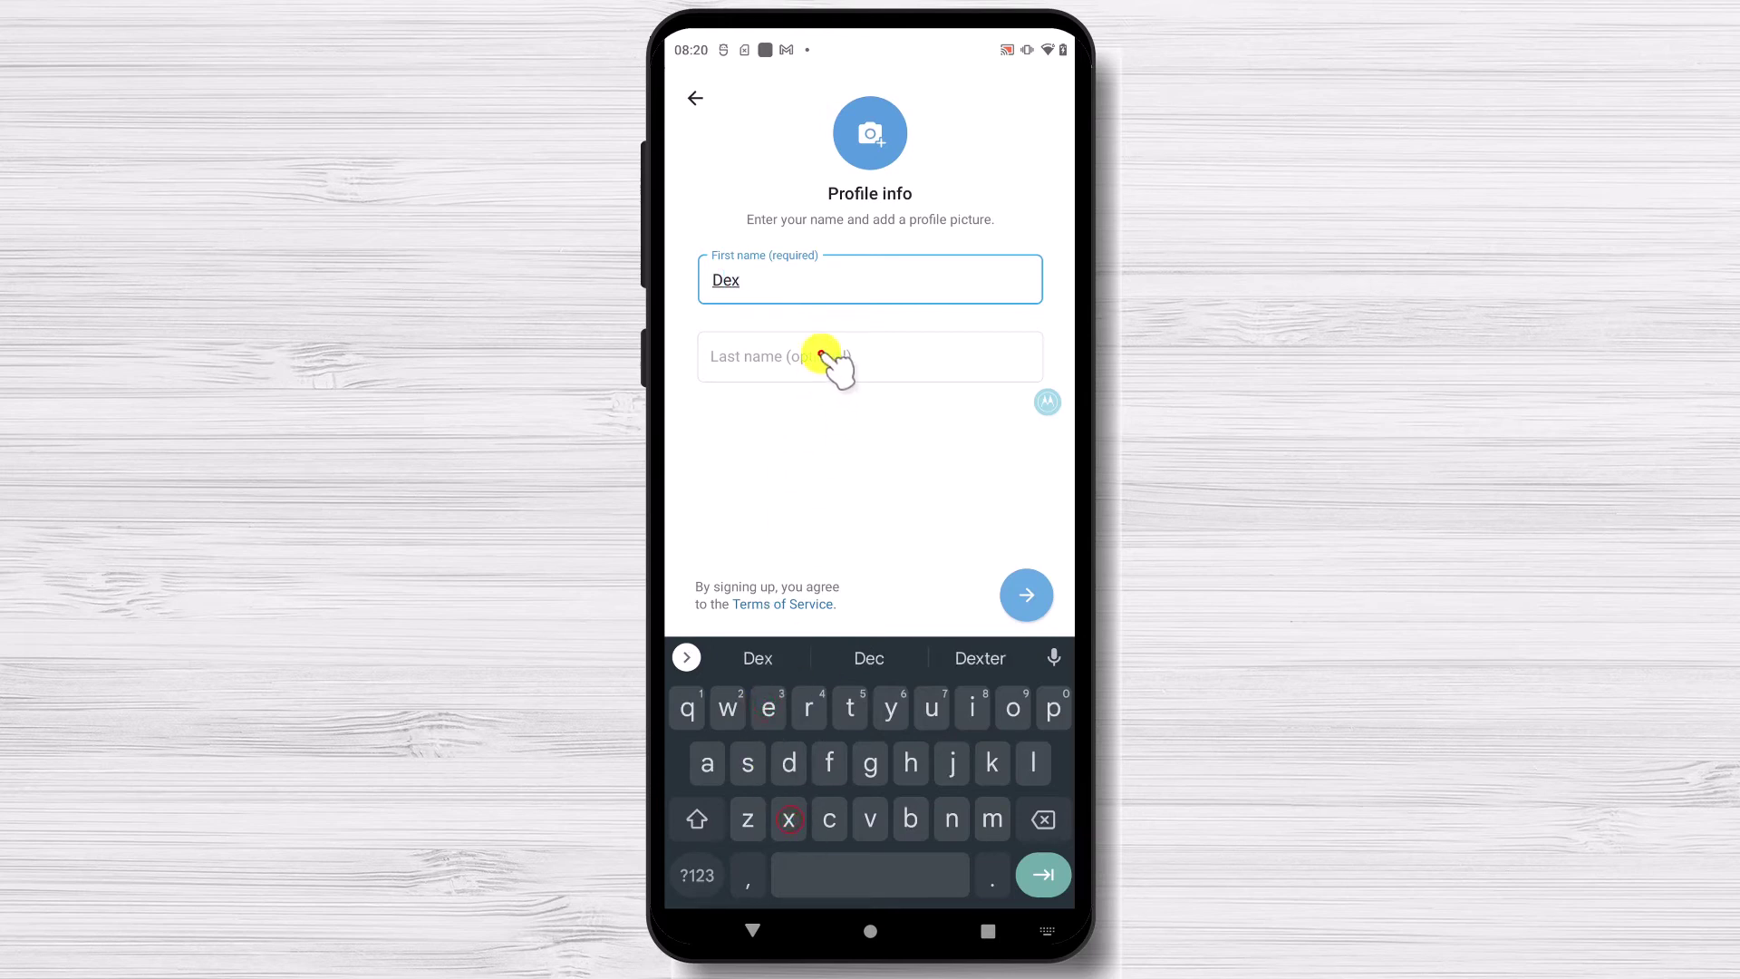
click(824, 356)
click(911, 762)
text(Ho)
click(1013, 707)
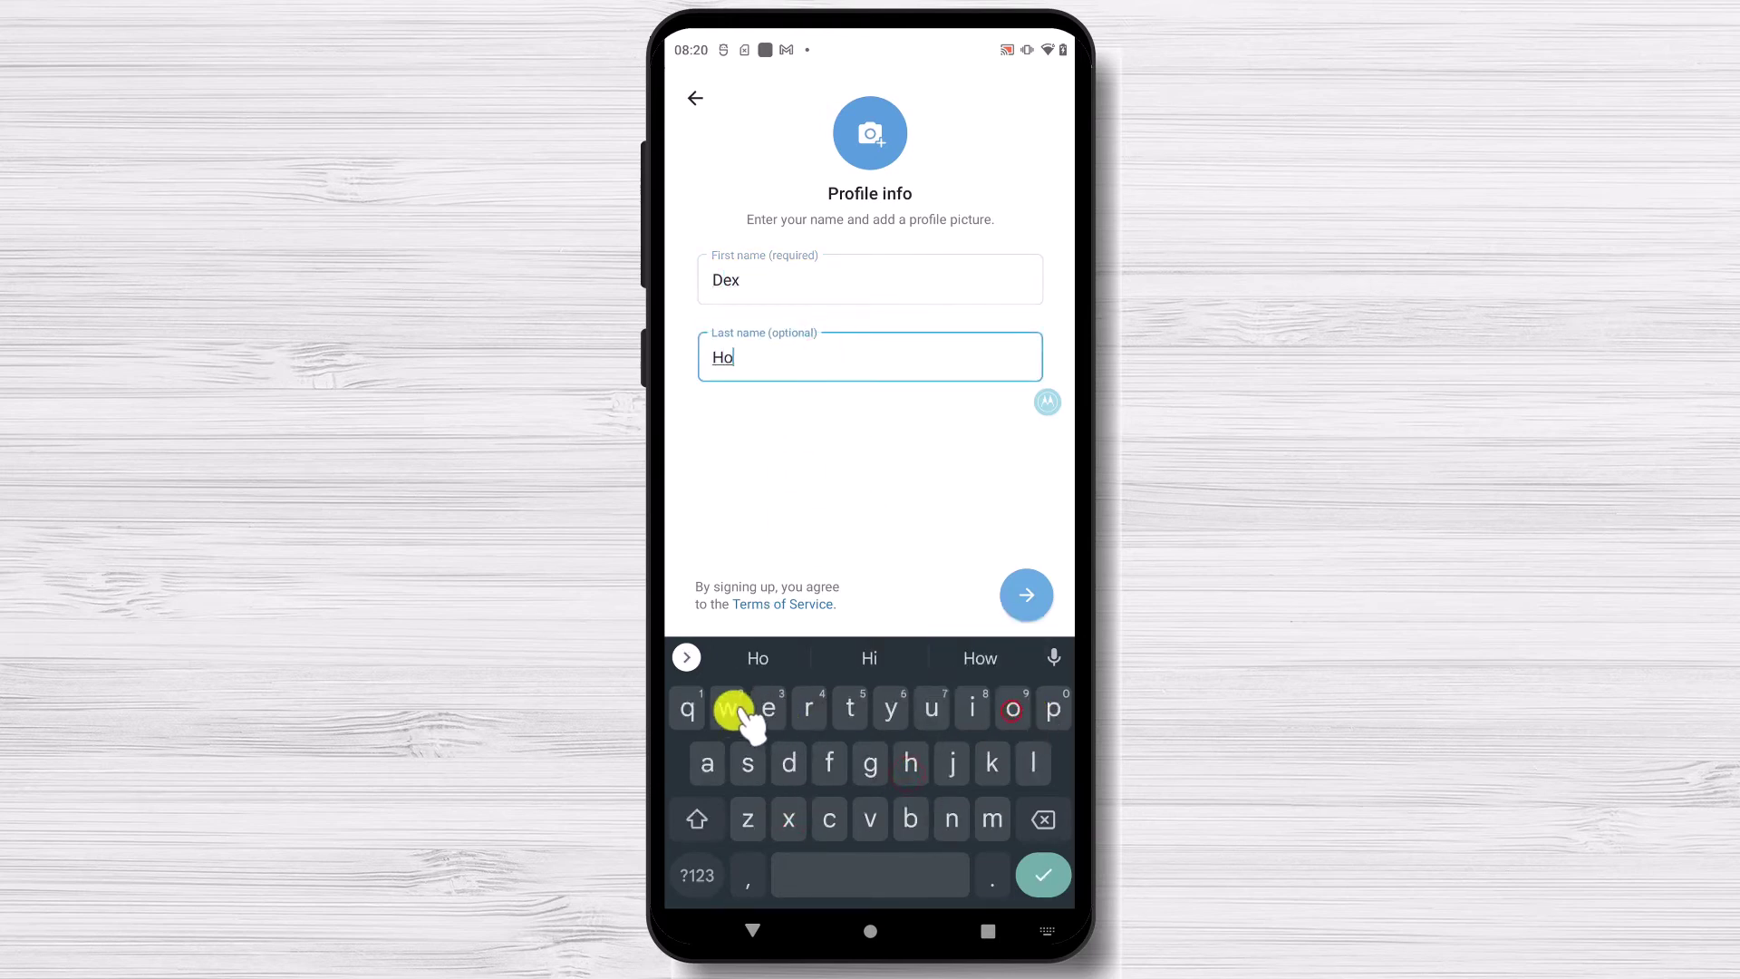
click(741, 709)
click(1027, 596)
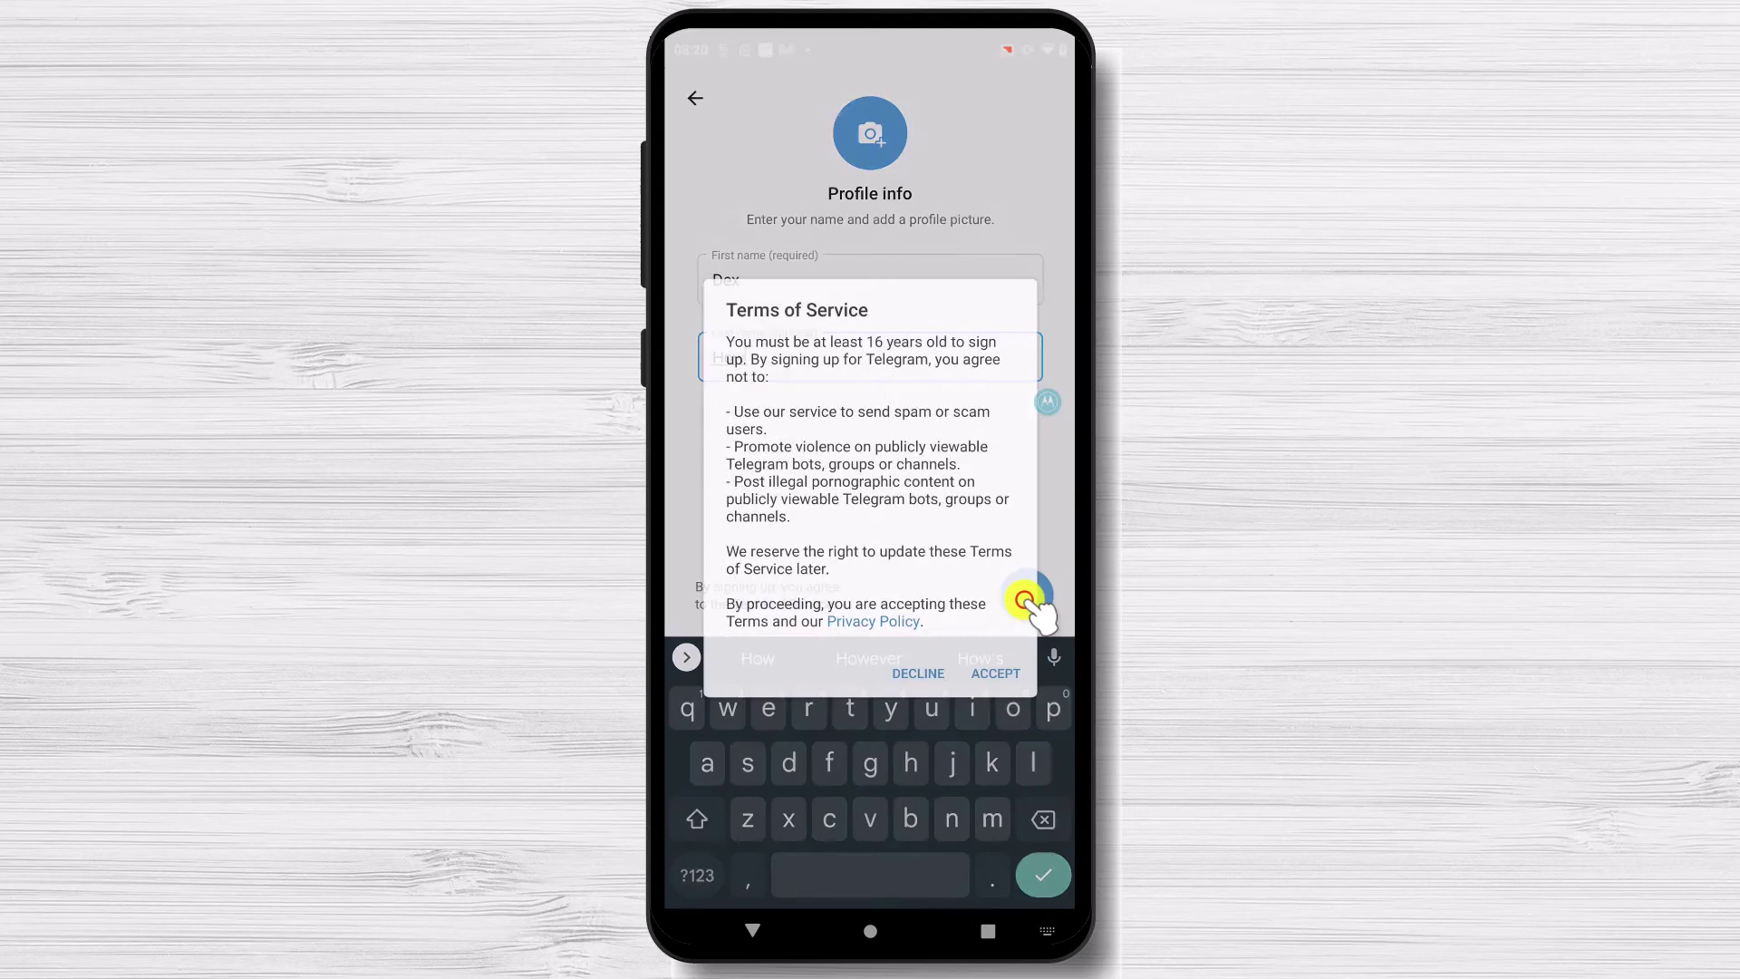
Accept the terms of service and allow Telegram to access contacts
click(1000, 676)
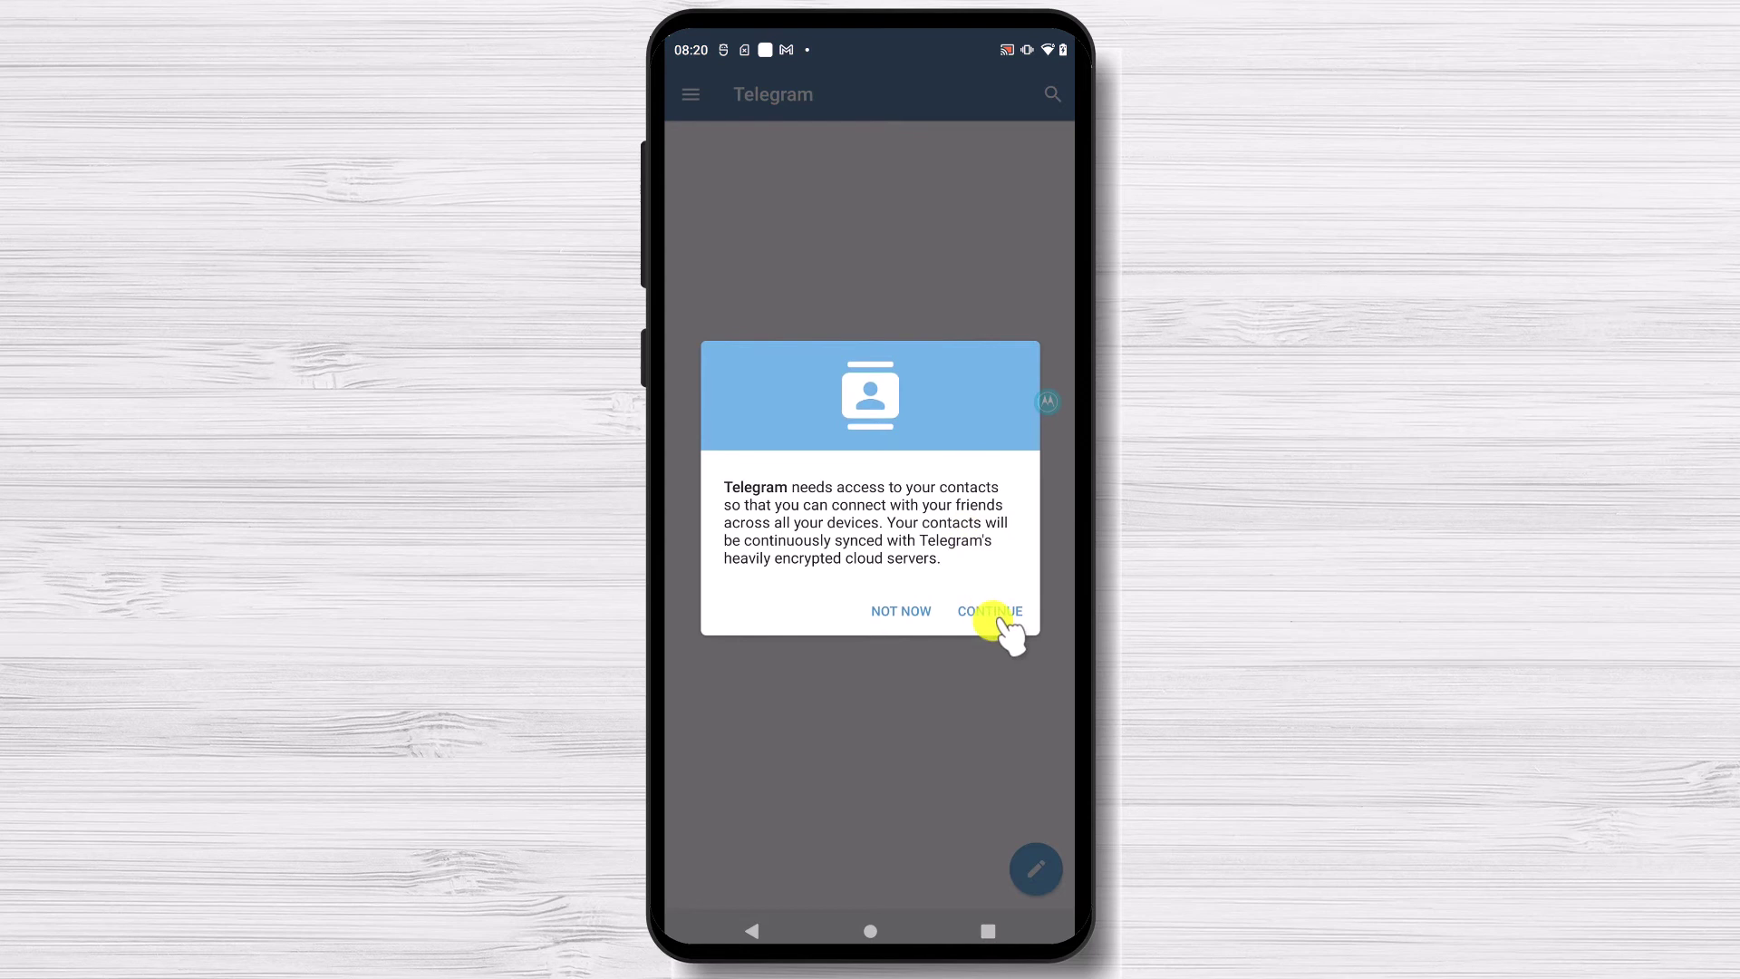
click(1016, 621)
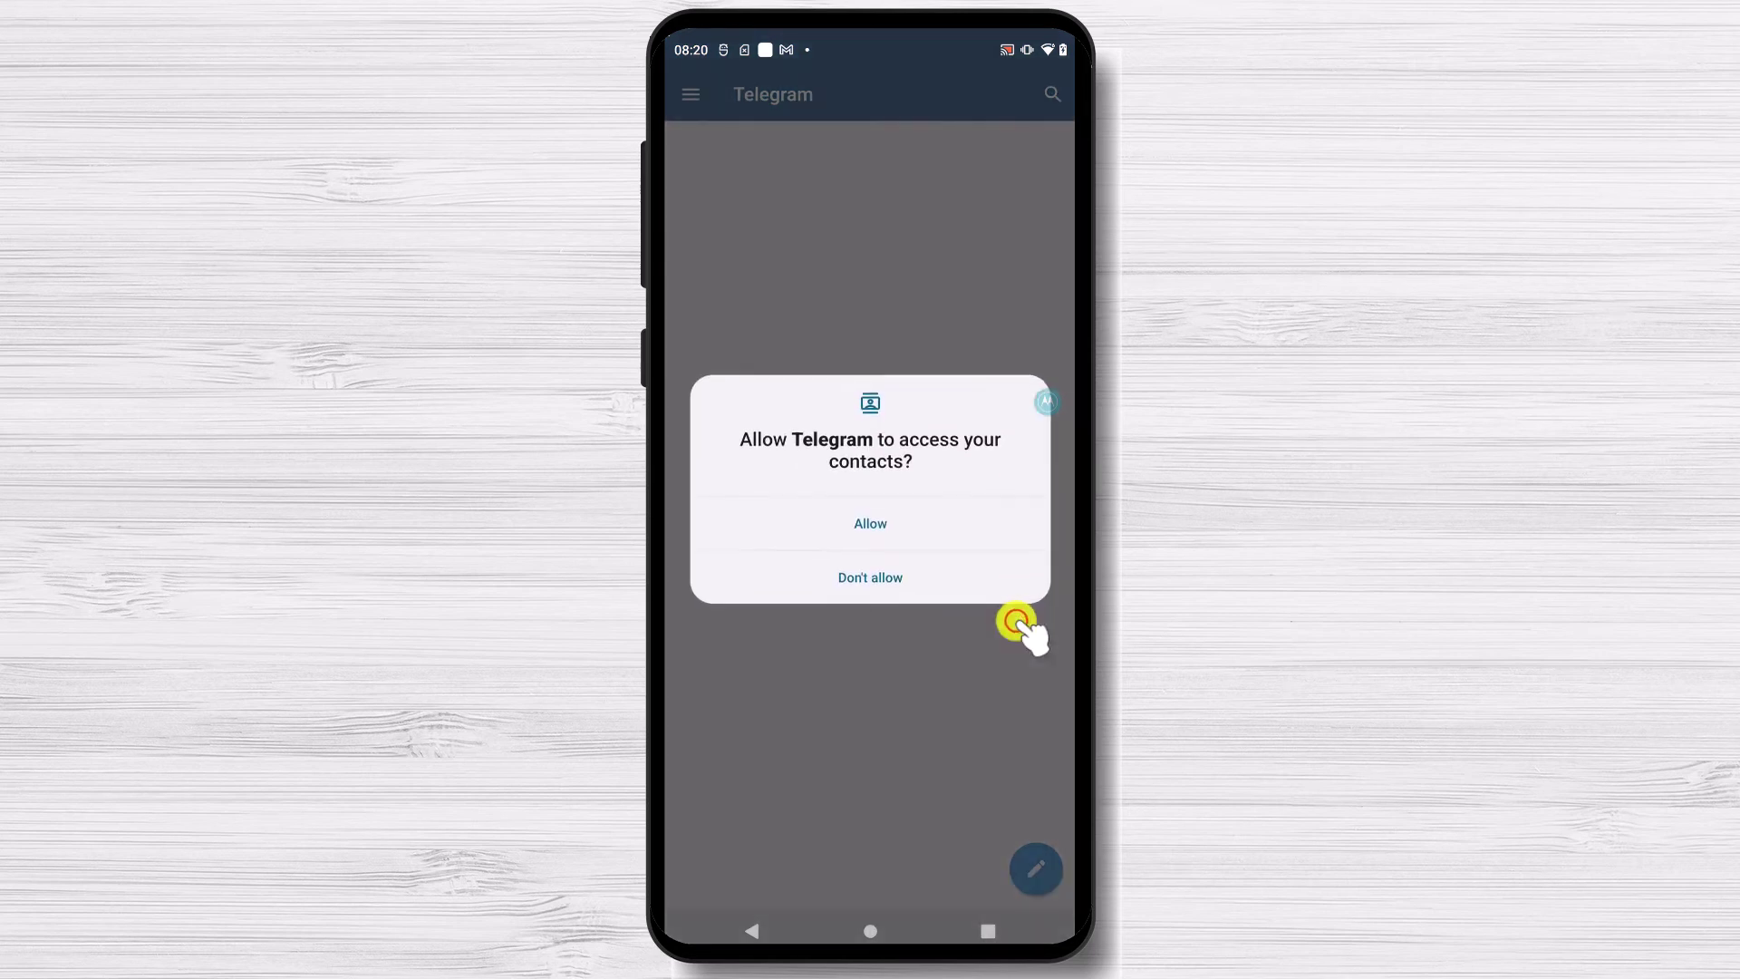
click(872, 523)
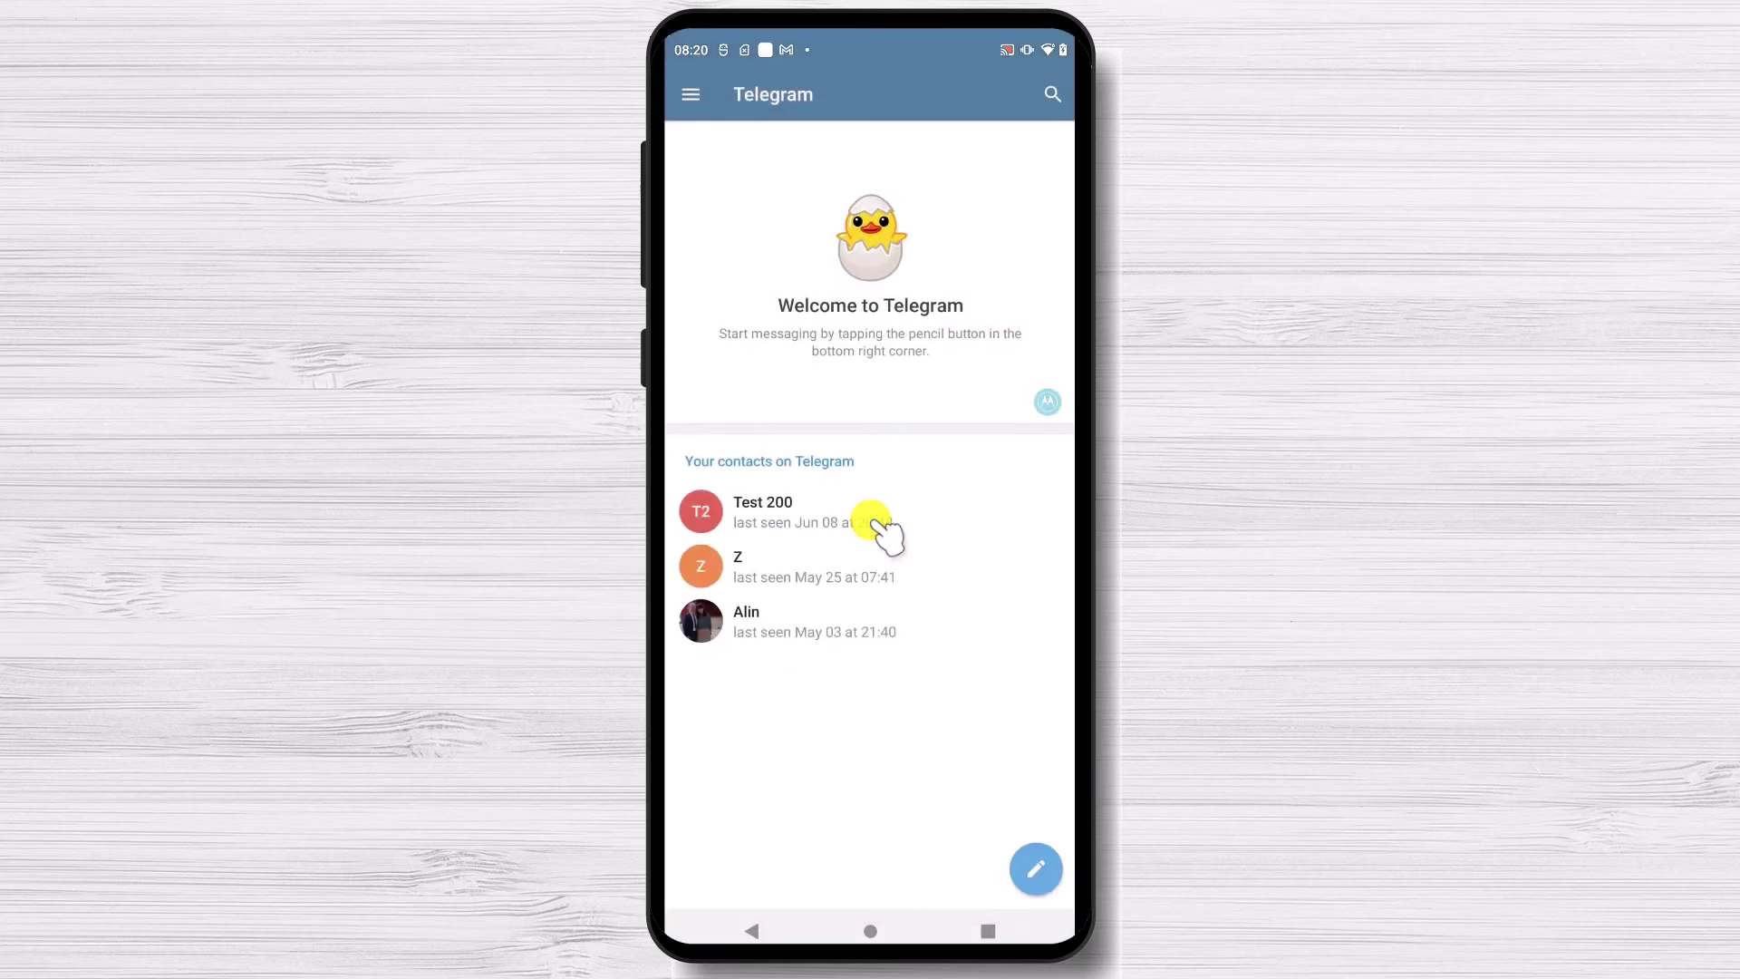
Go to your own profile settings and start setting a profile photo
click(690, 106)
click(711, 118)
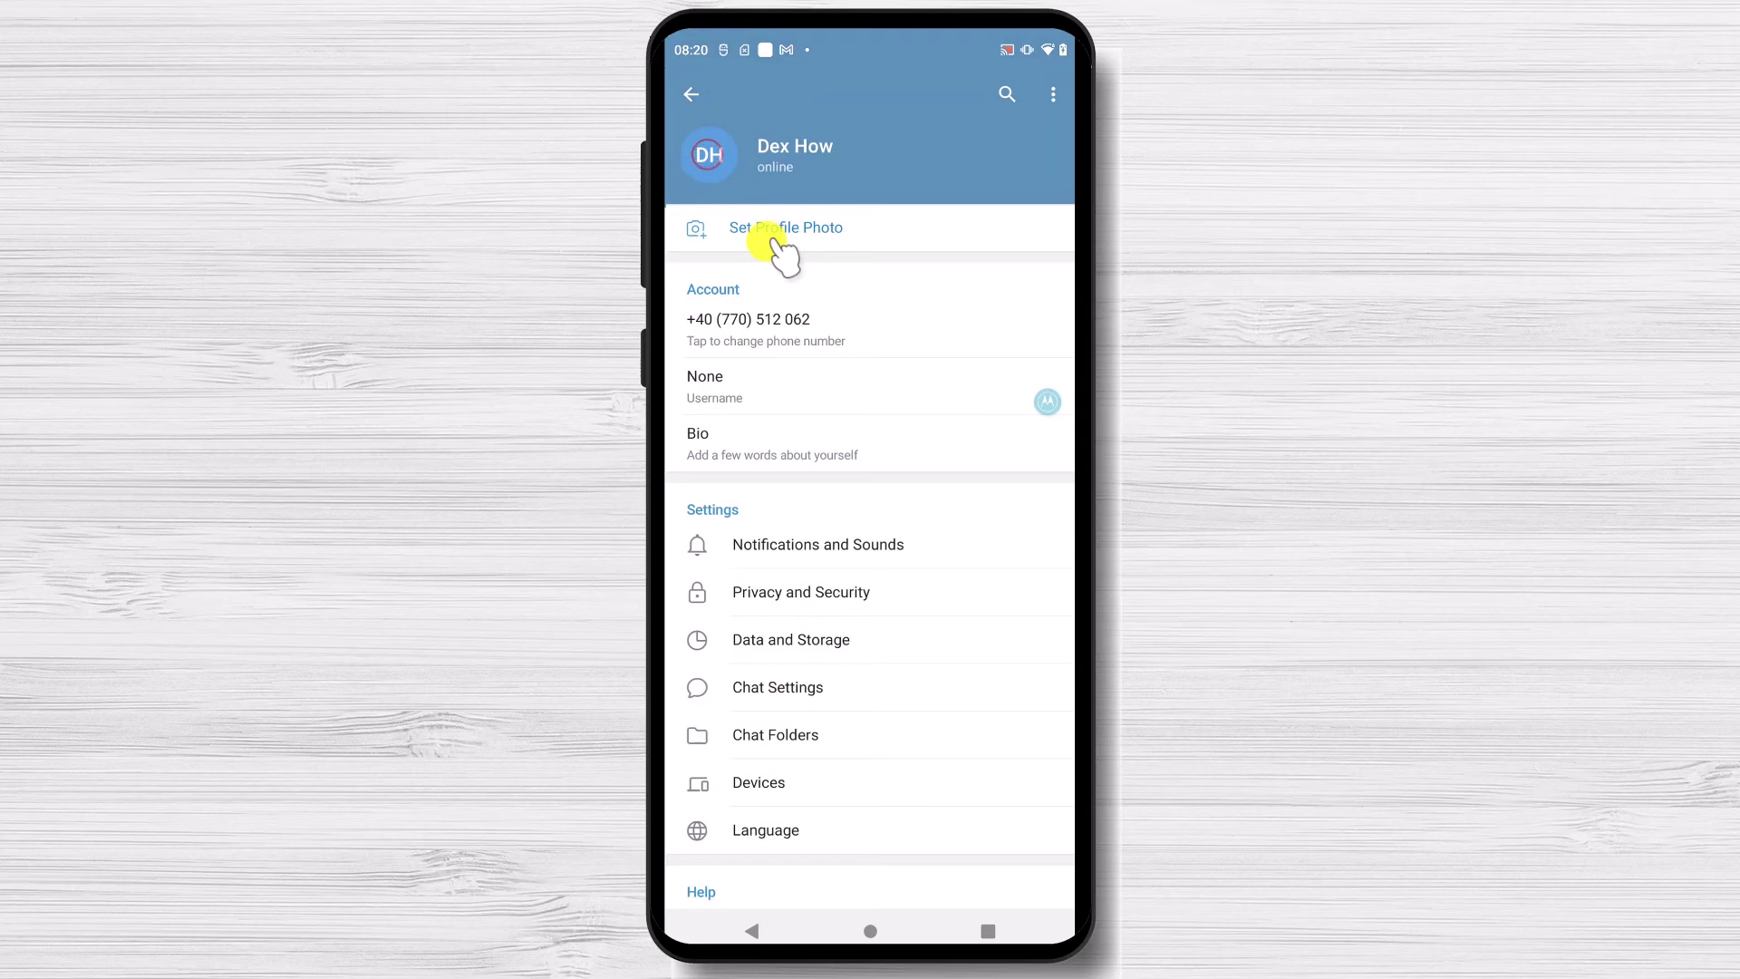
click(778, 245)
click(738, 482)
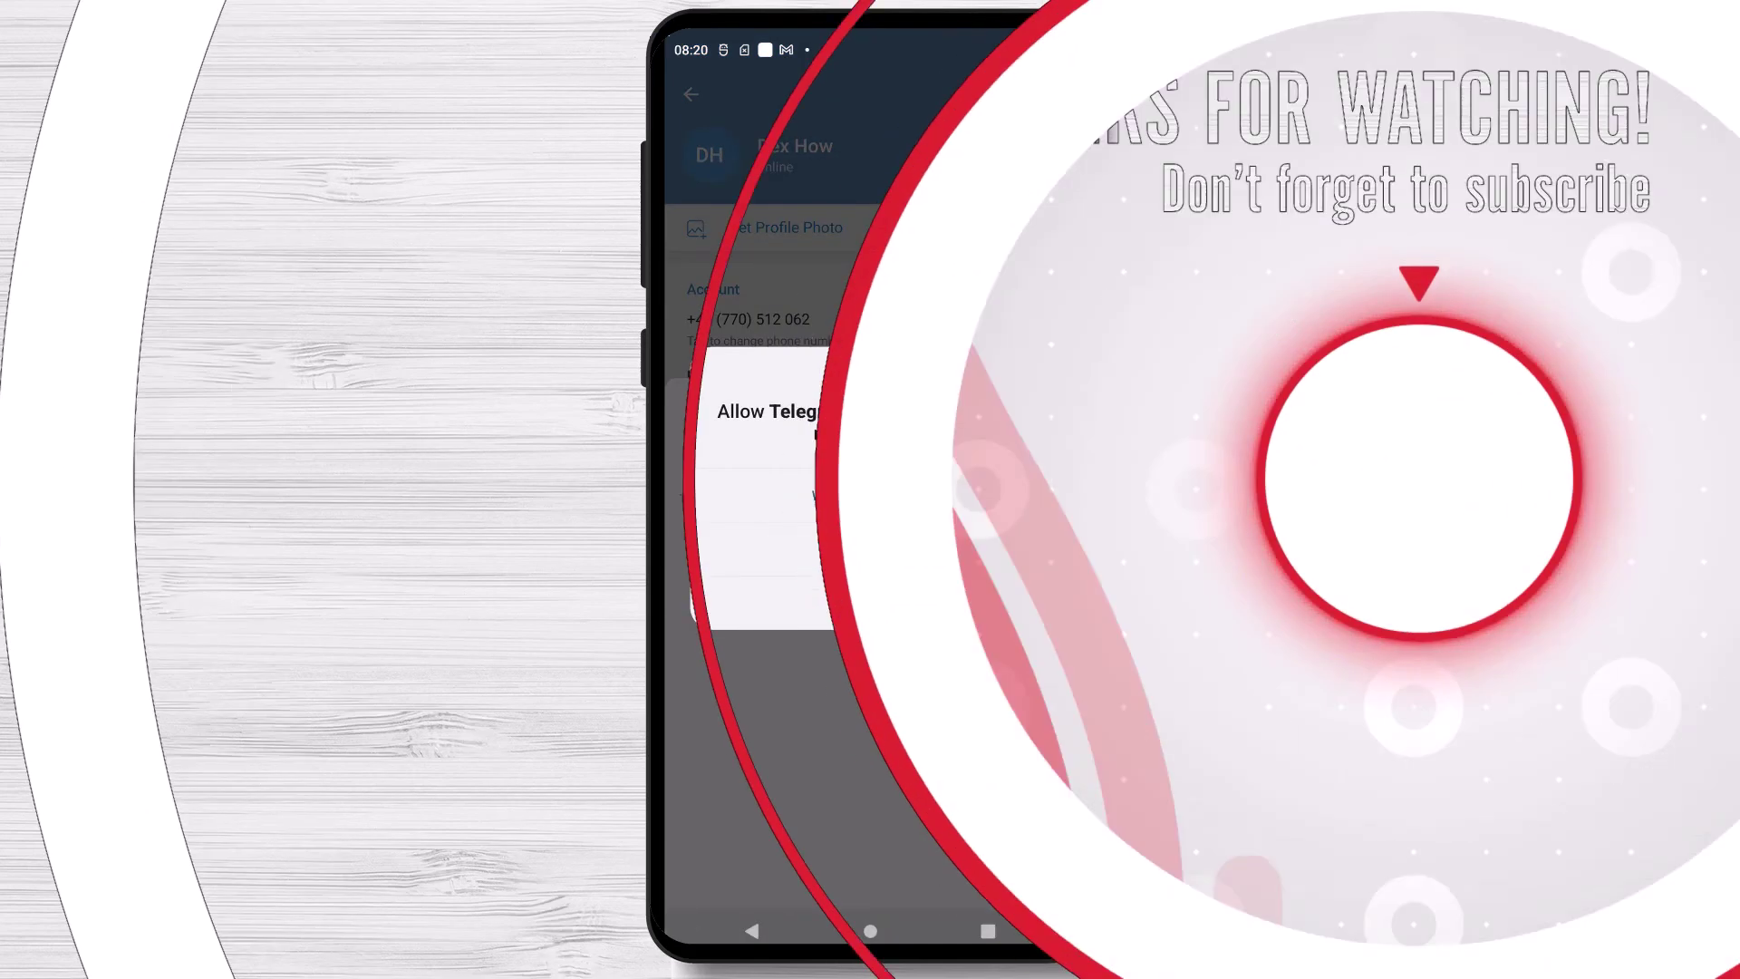